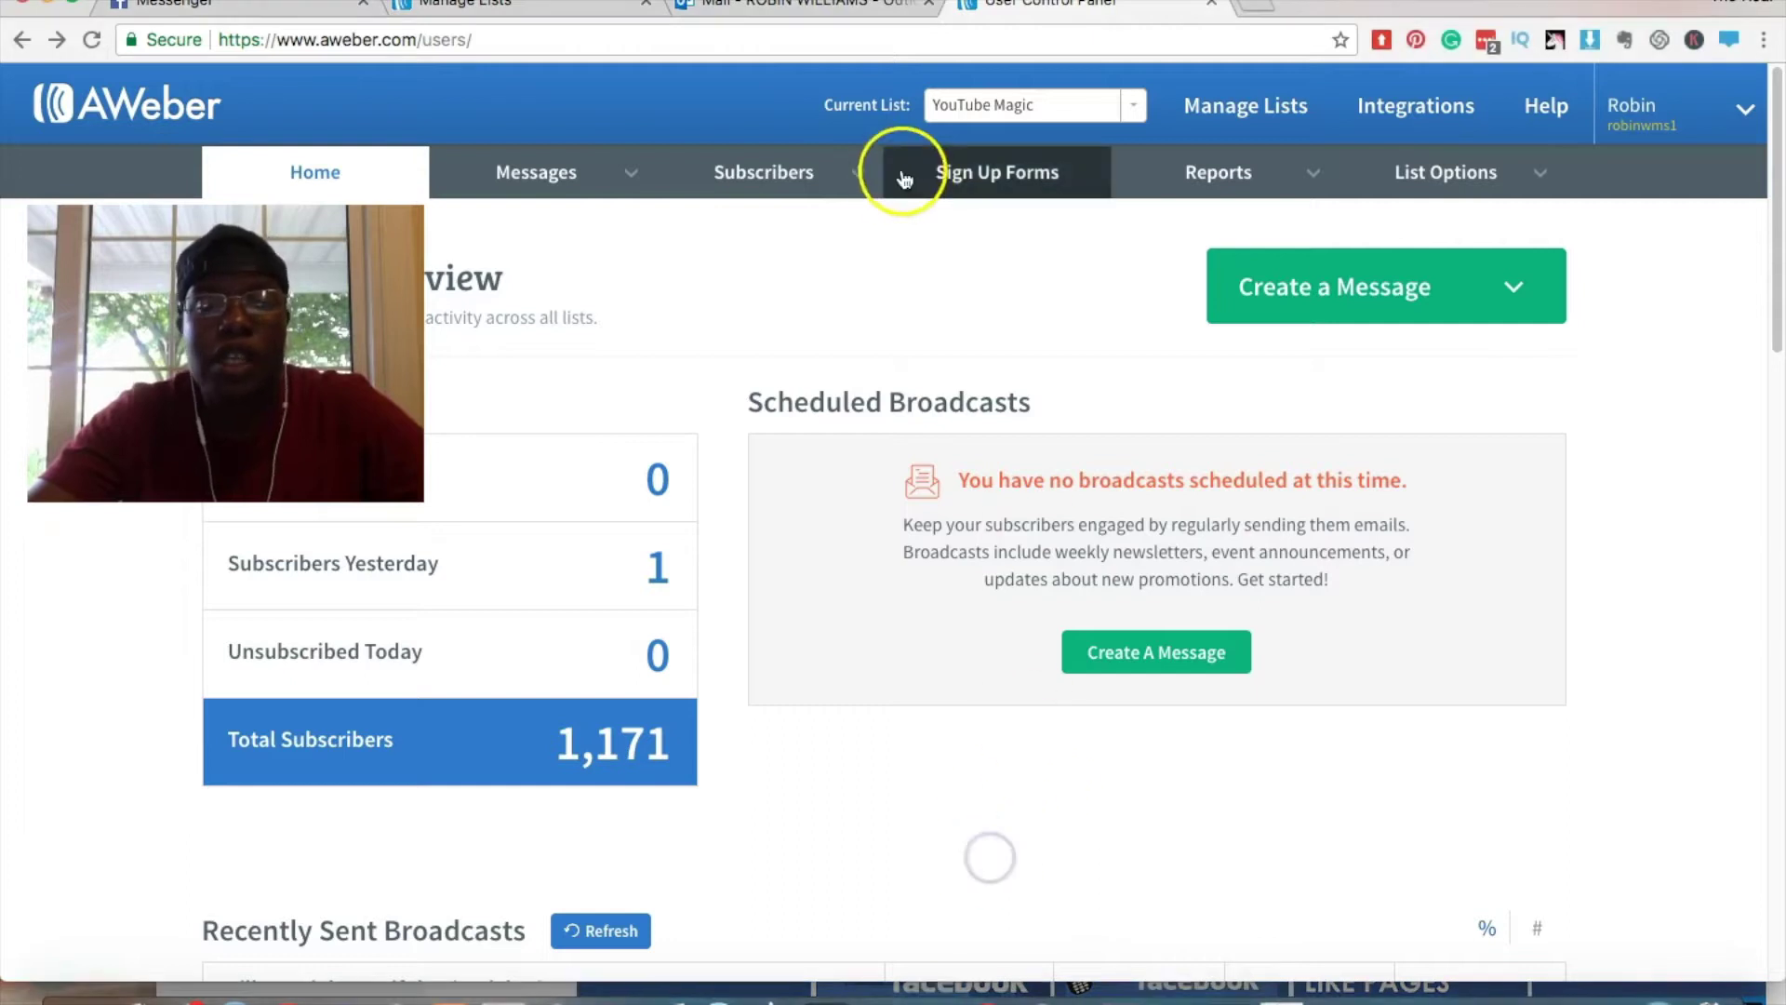
# Go to Subscribers > Manage Lists to see all of the account's email lists
pyautogui.moveTo(858, 203)
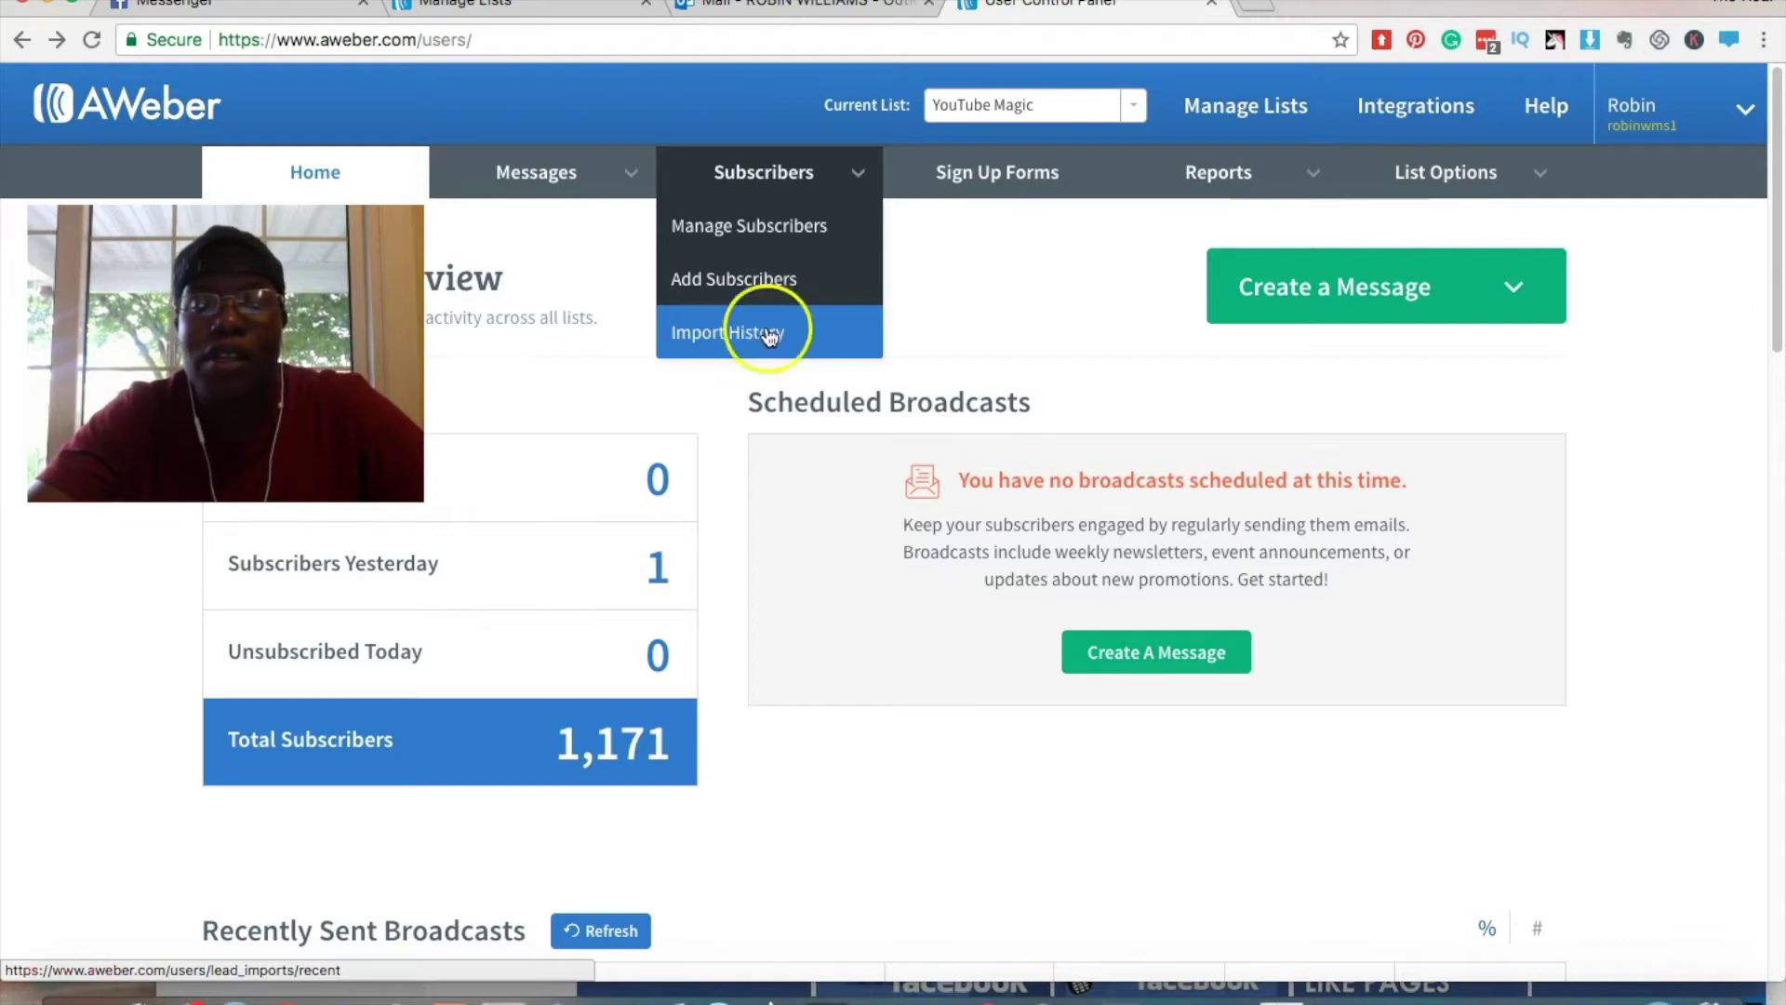
pyautogui.click(783, 242)
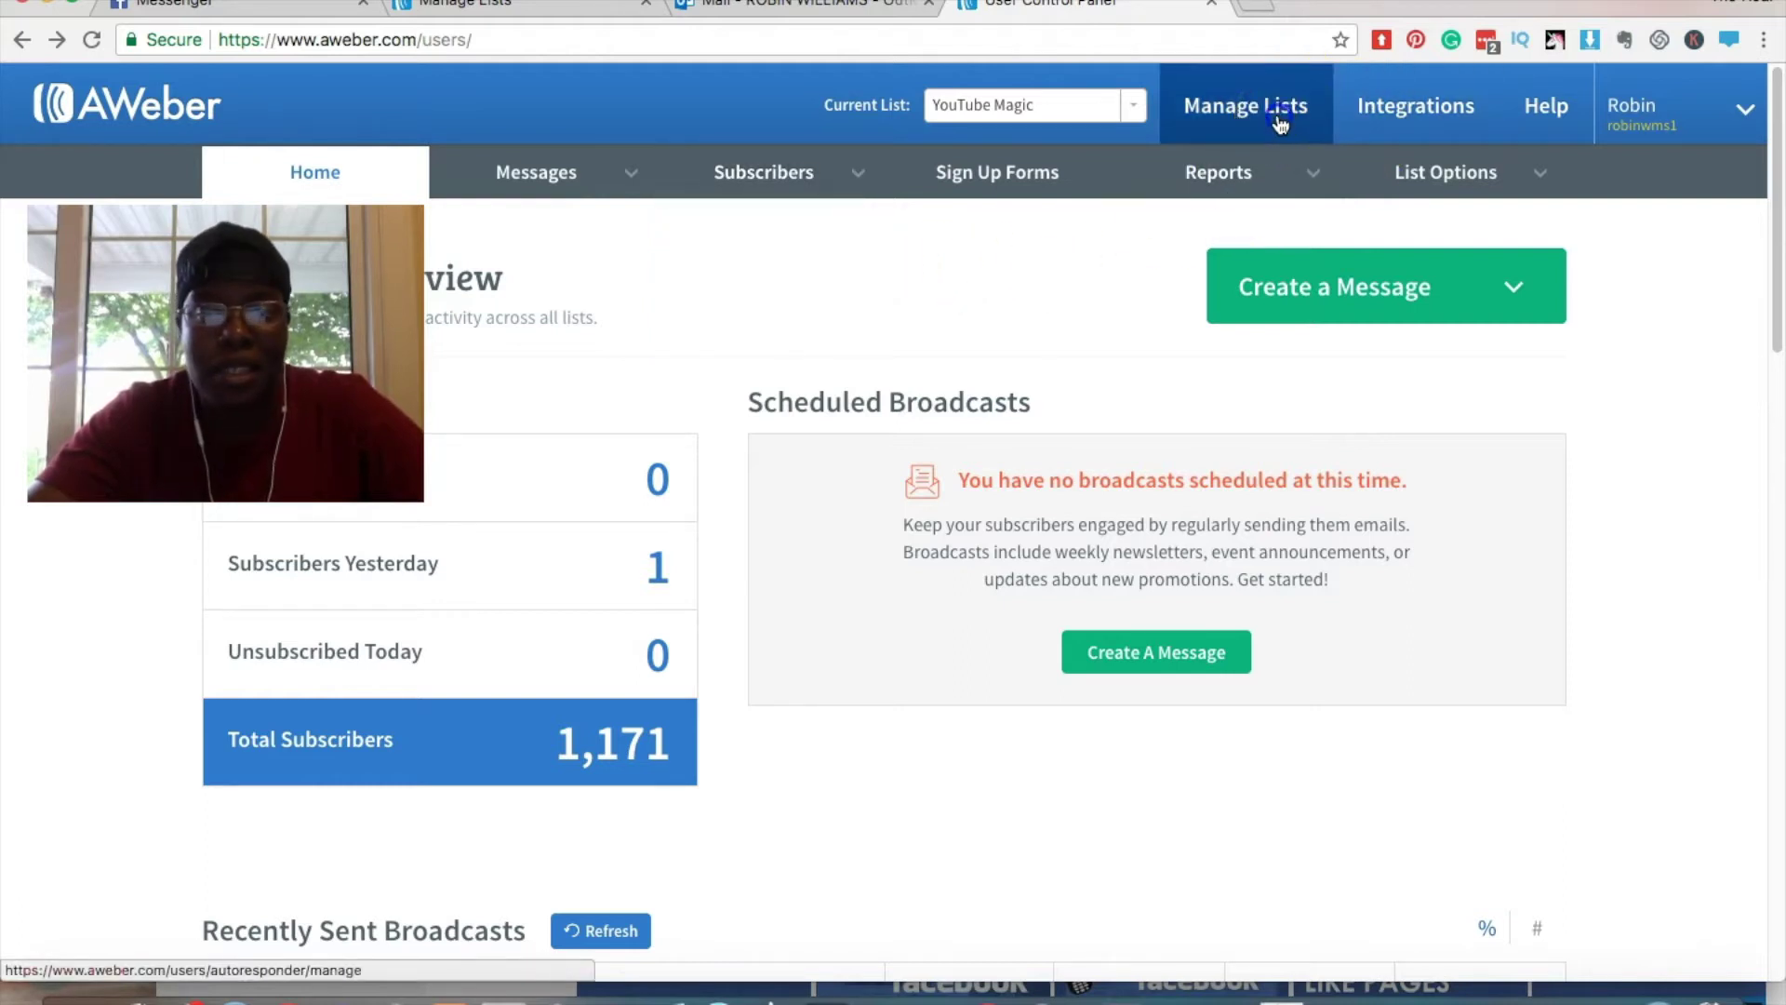
pyautogui.click(899, 235)
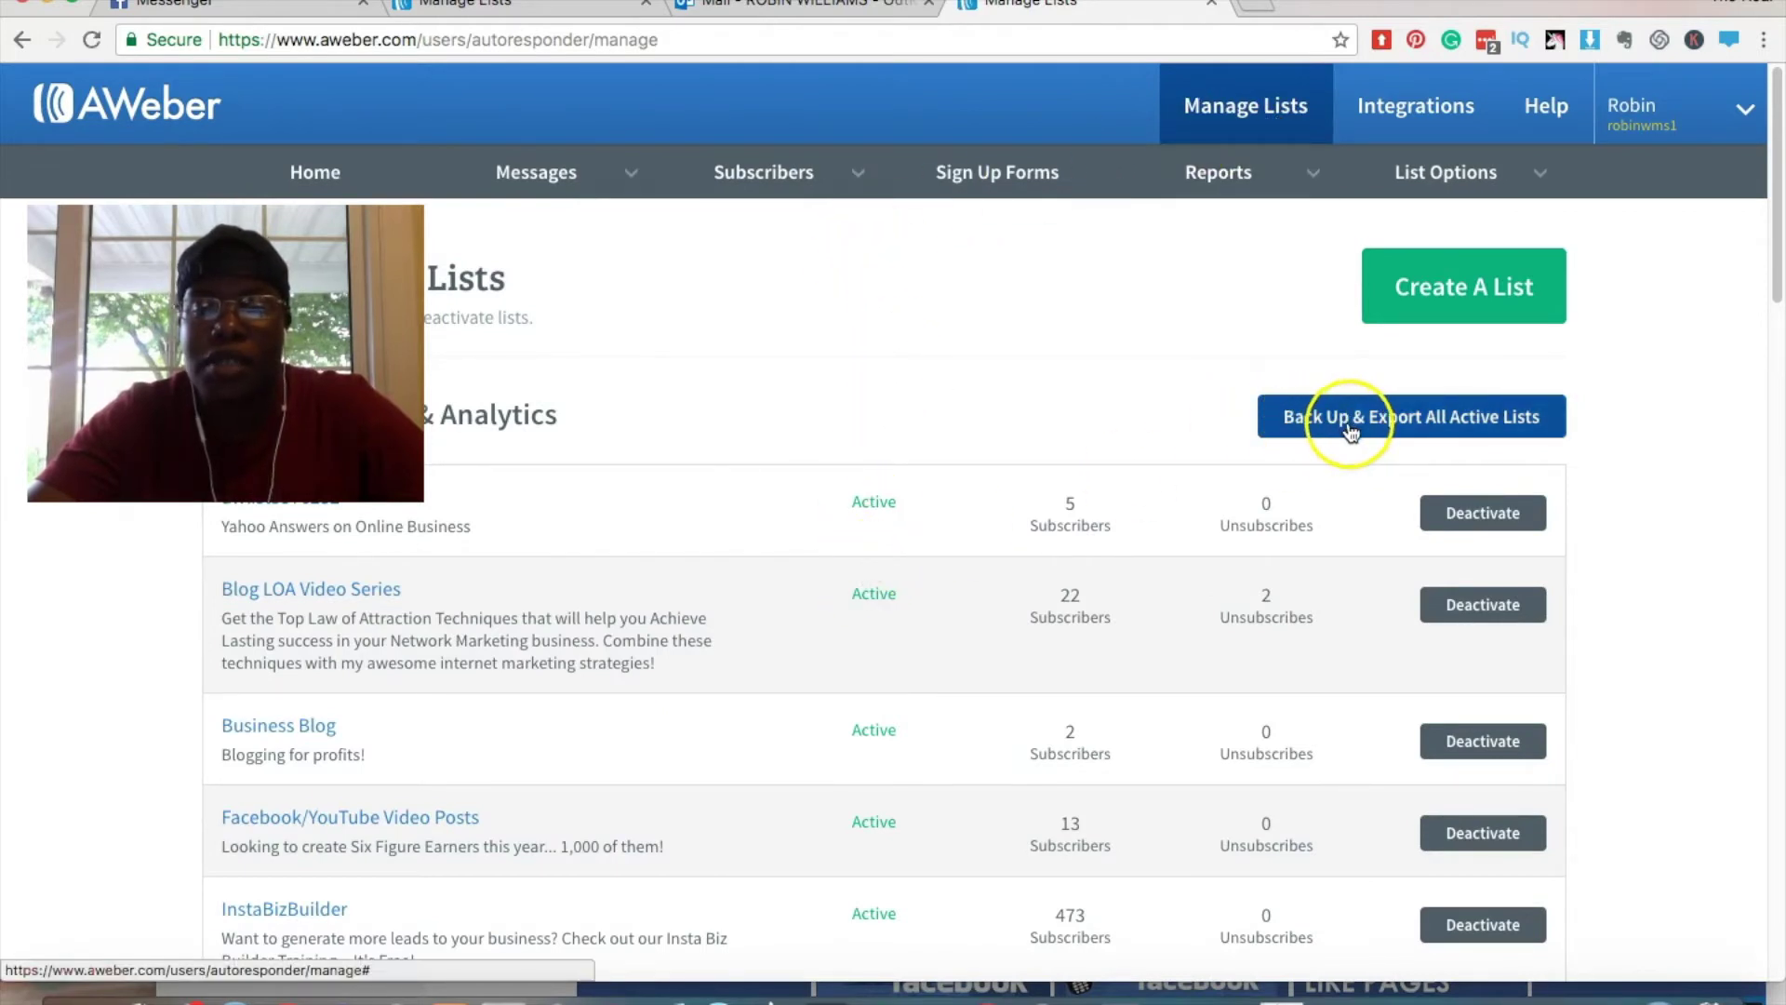
pyautogui.click(879, 387)
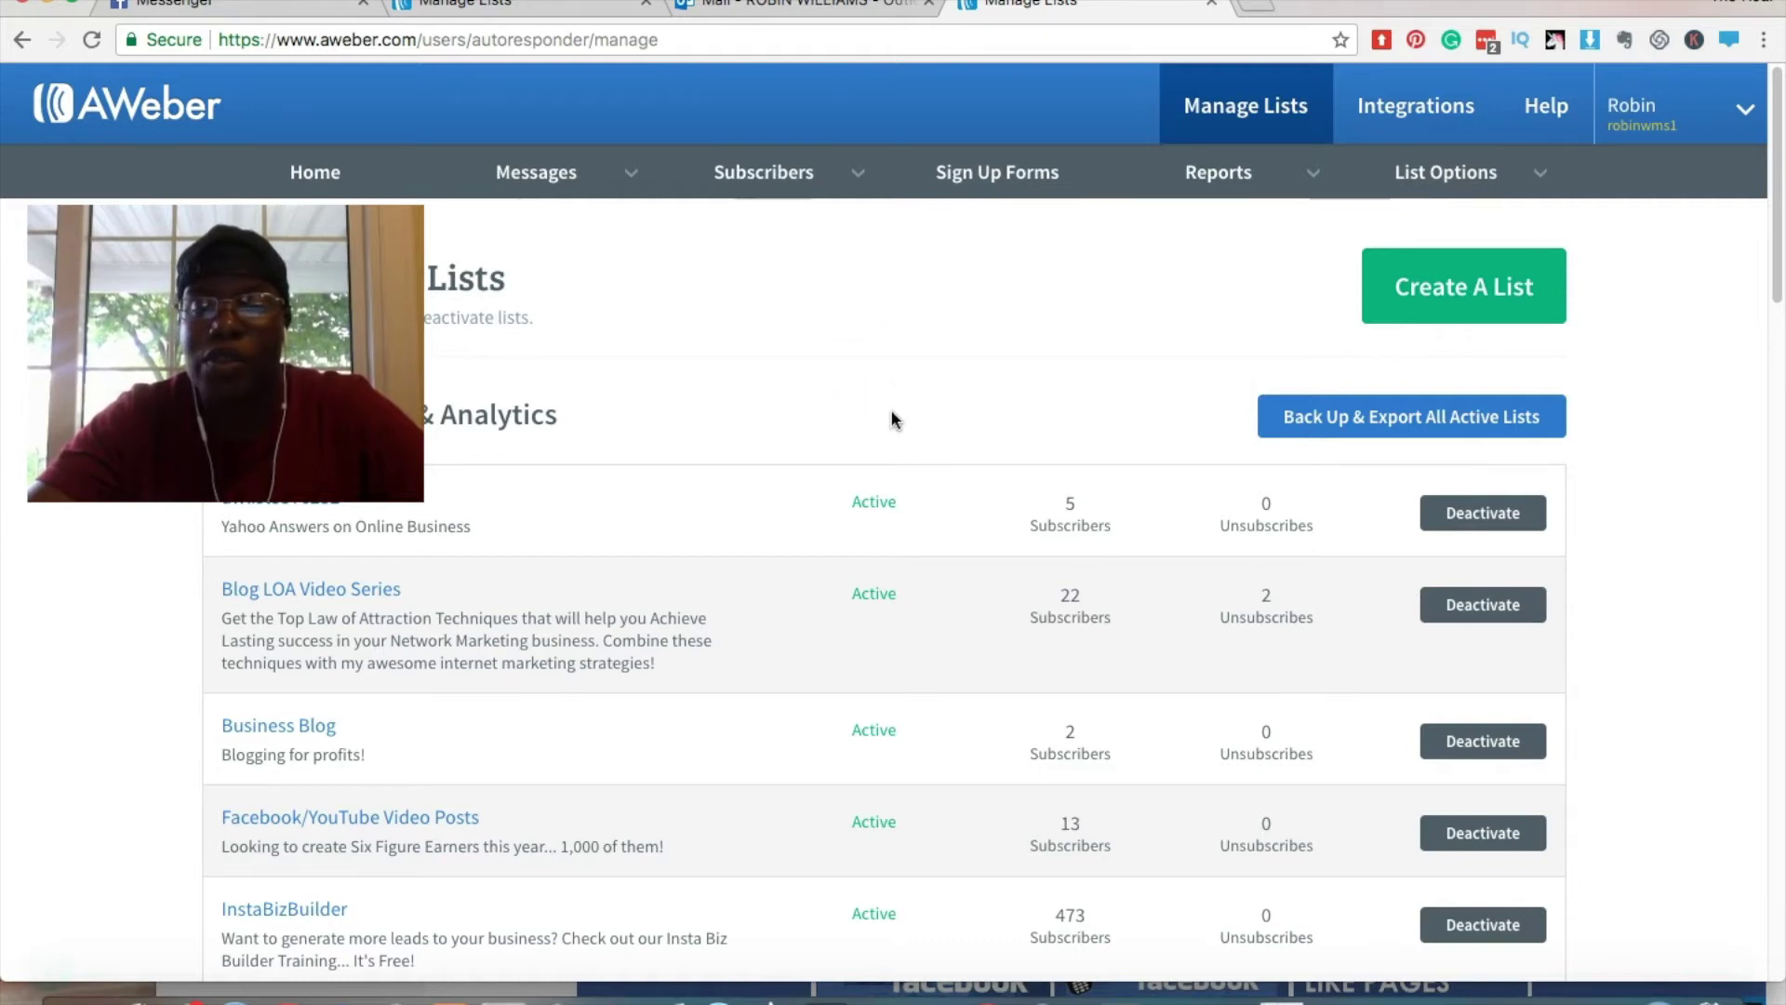
pyautogui.scroll(-5, 891, 419)
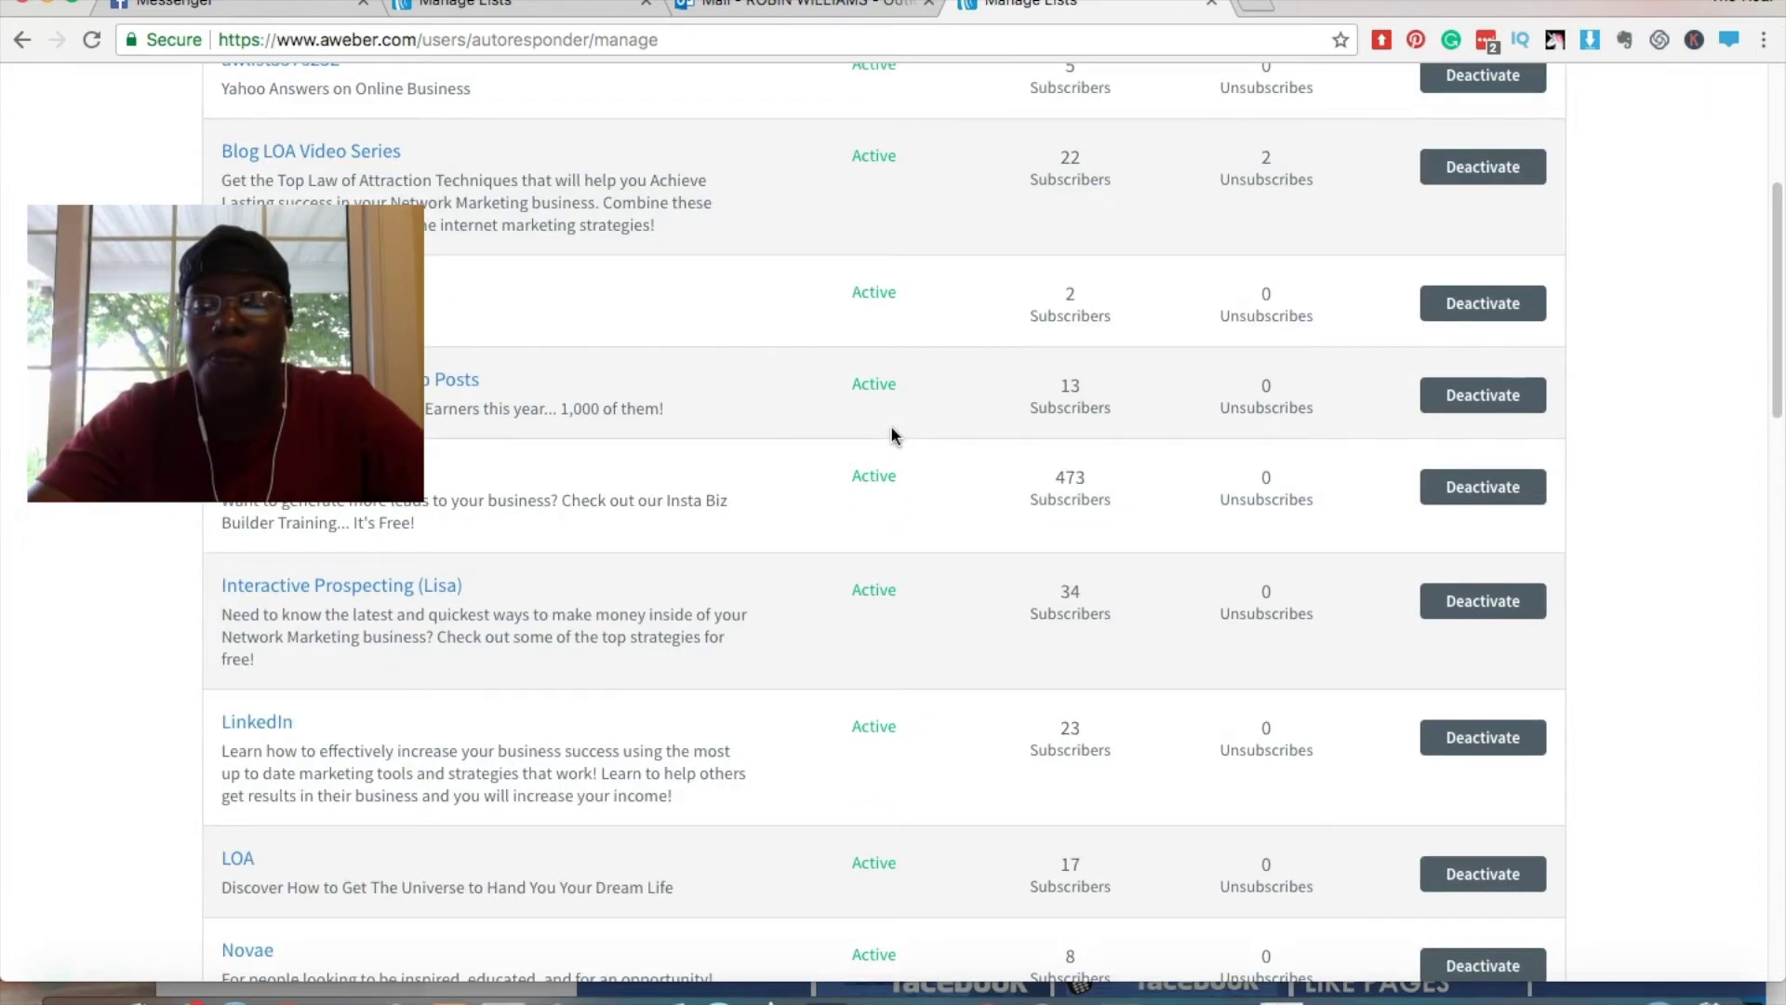
pyautogui.scroll(3, 891, 426)
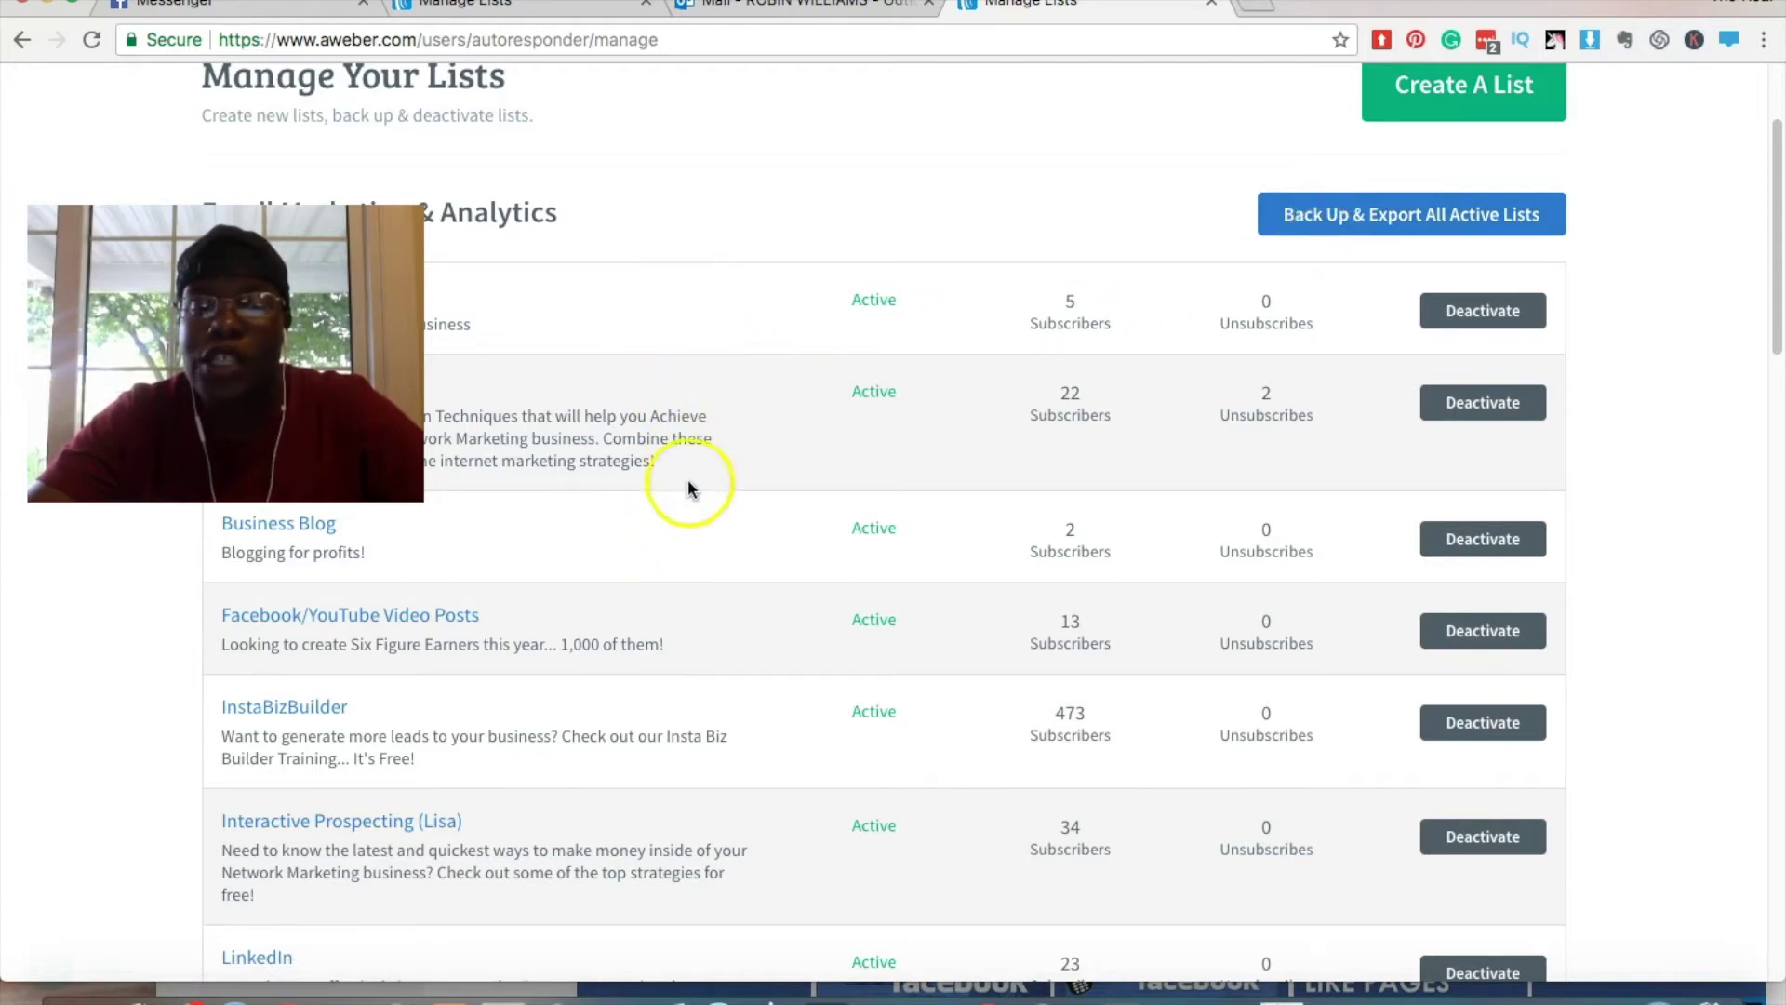
pyautogui.scroll(-5, 1232, 776)
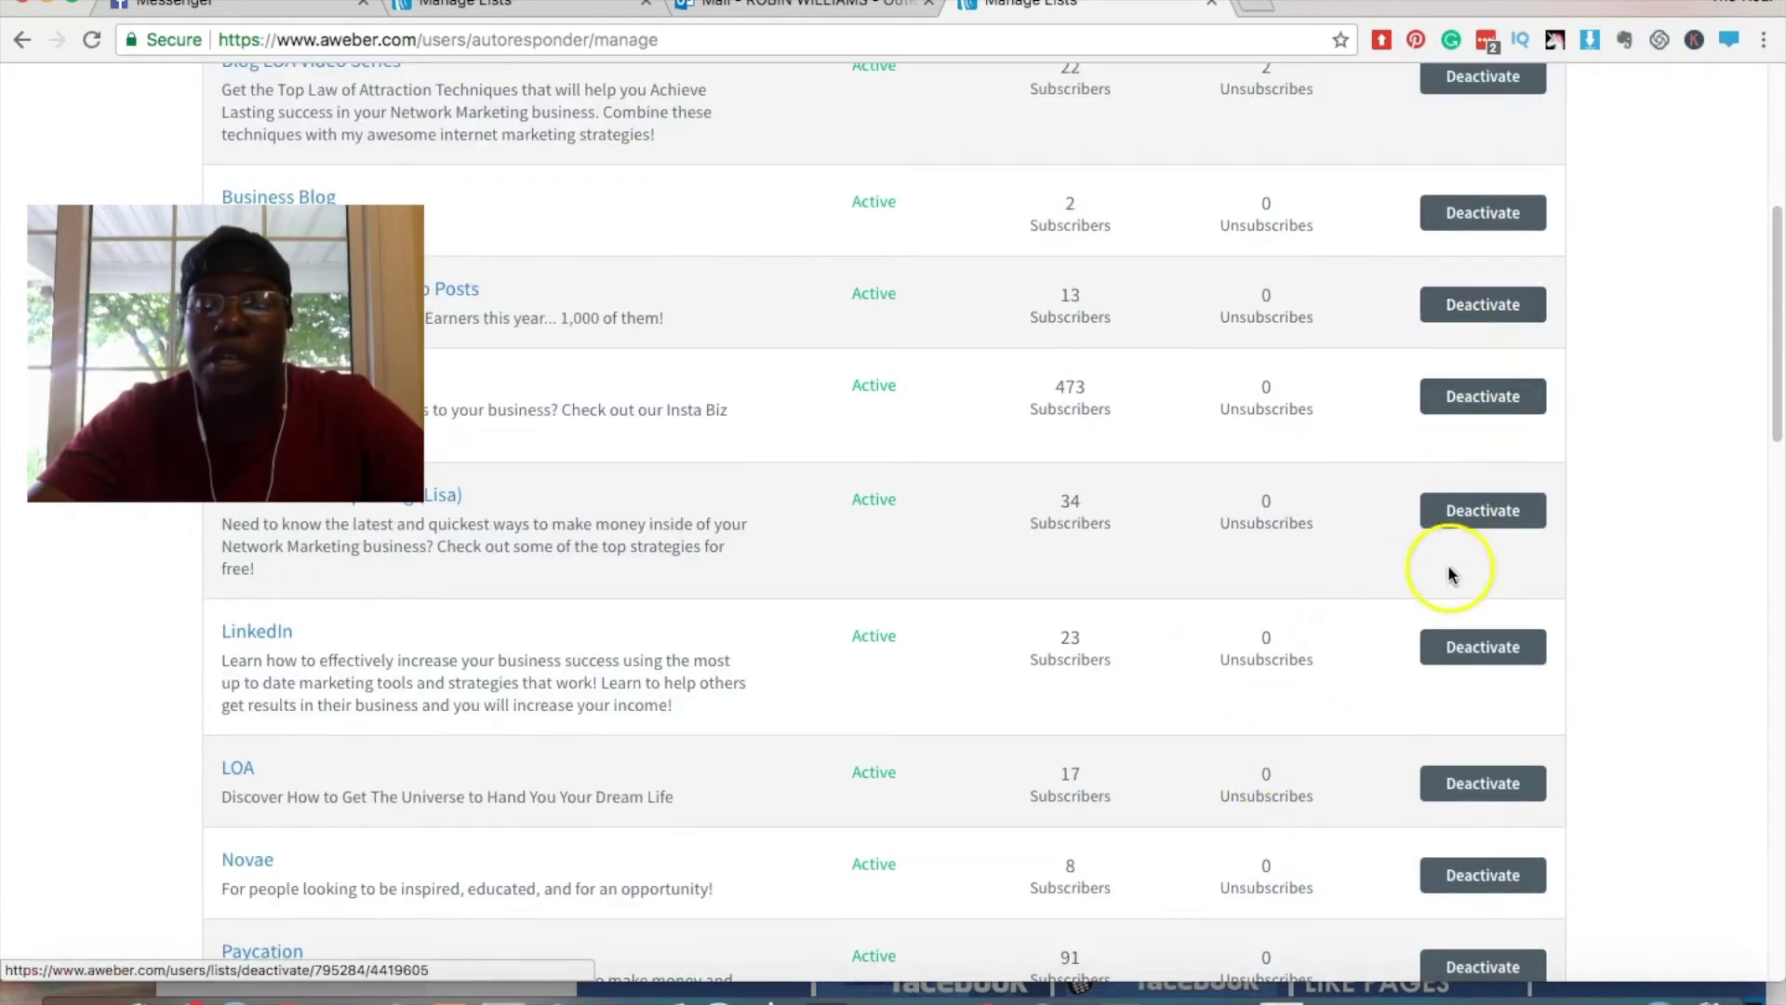
pyautogui.scroll(-12, 1449, 577)
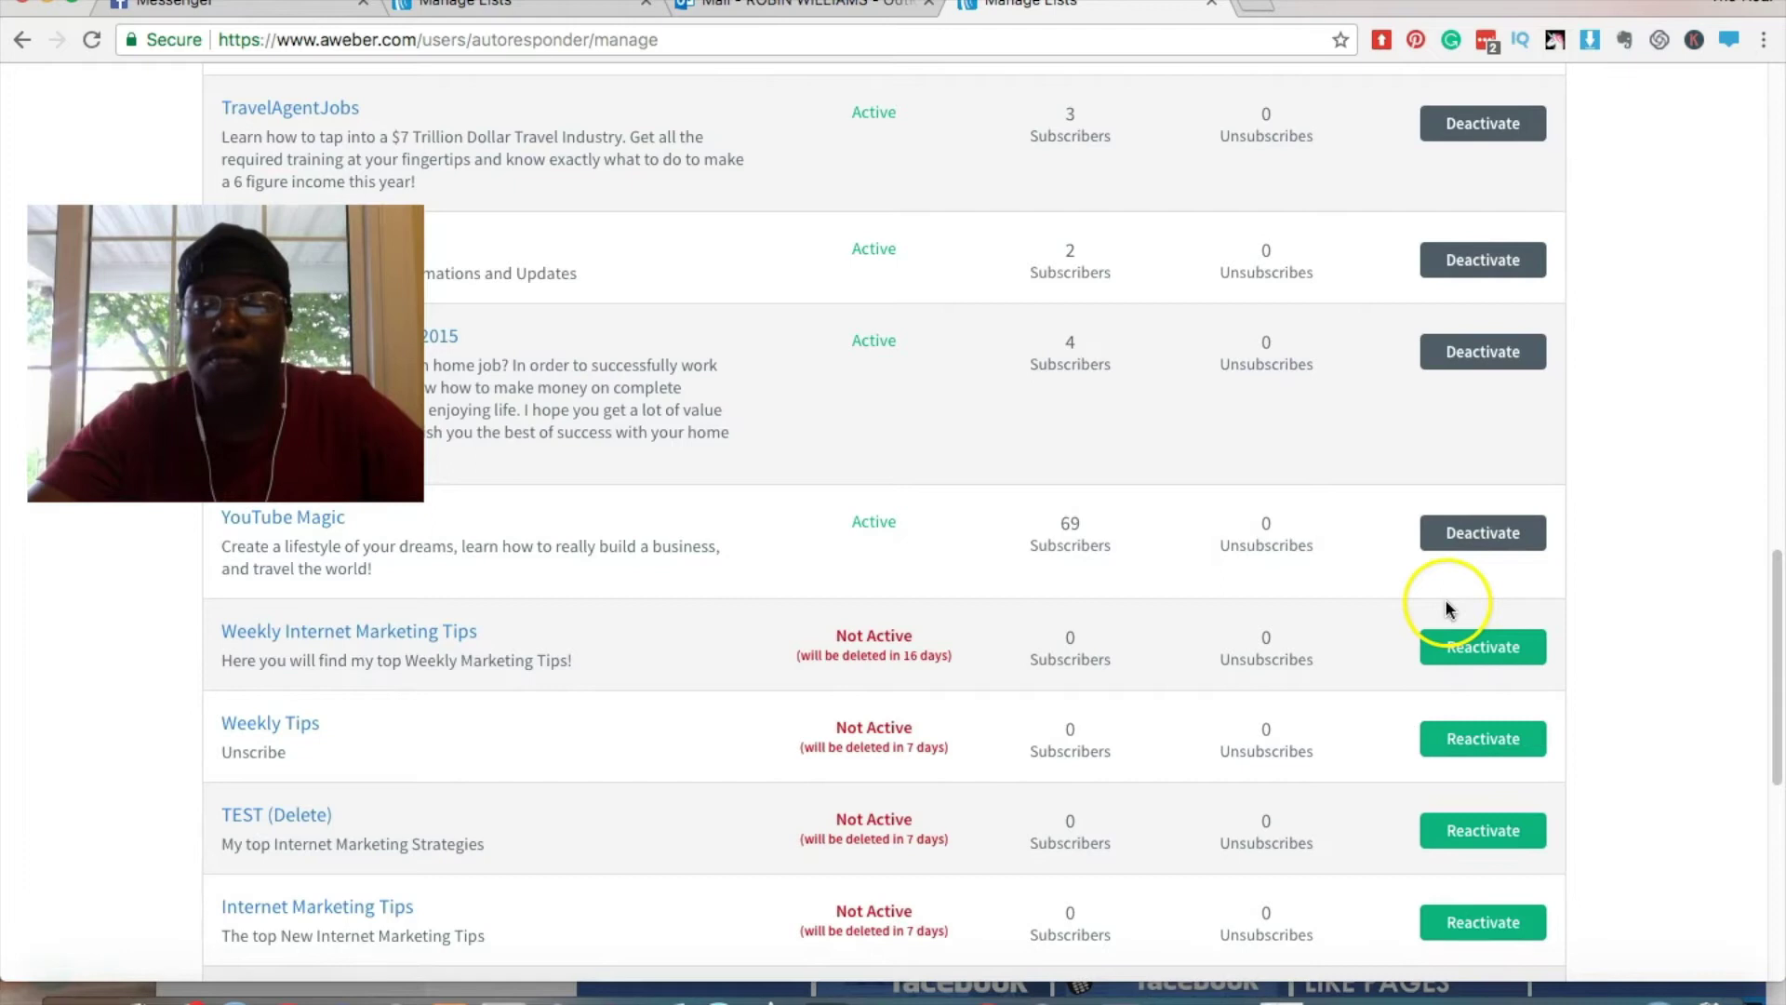
pyautogui.scroll(-3, 1444, 599)
pyautogui.scroll(-1, 1461, 750)
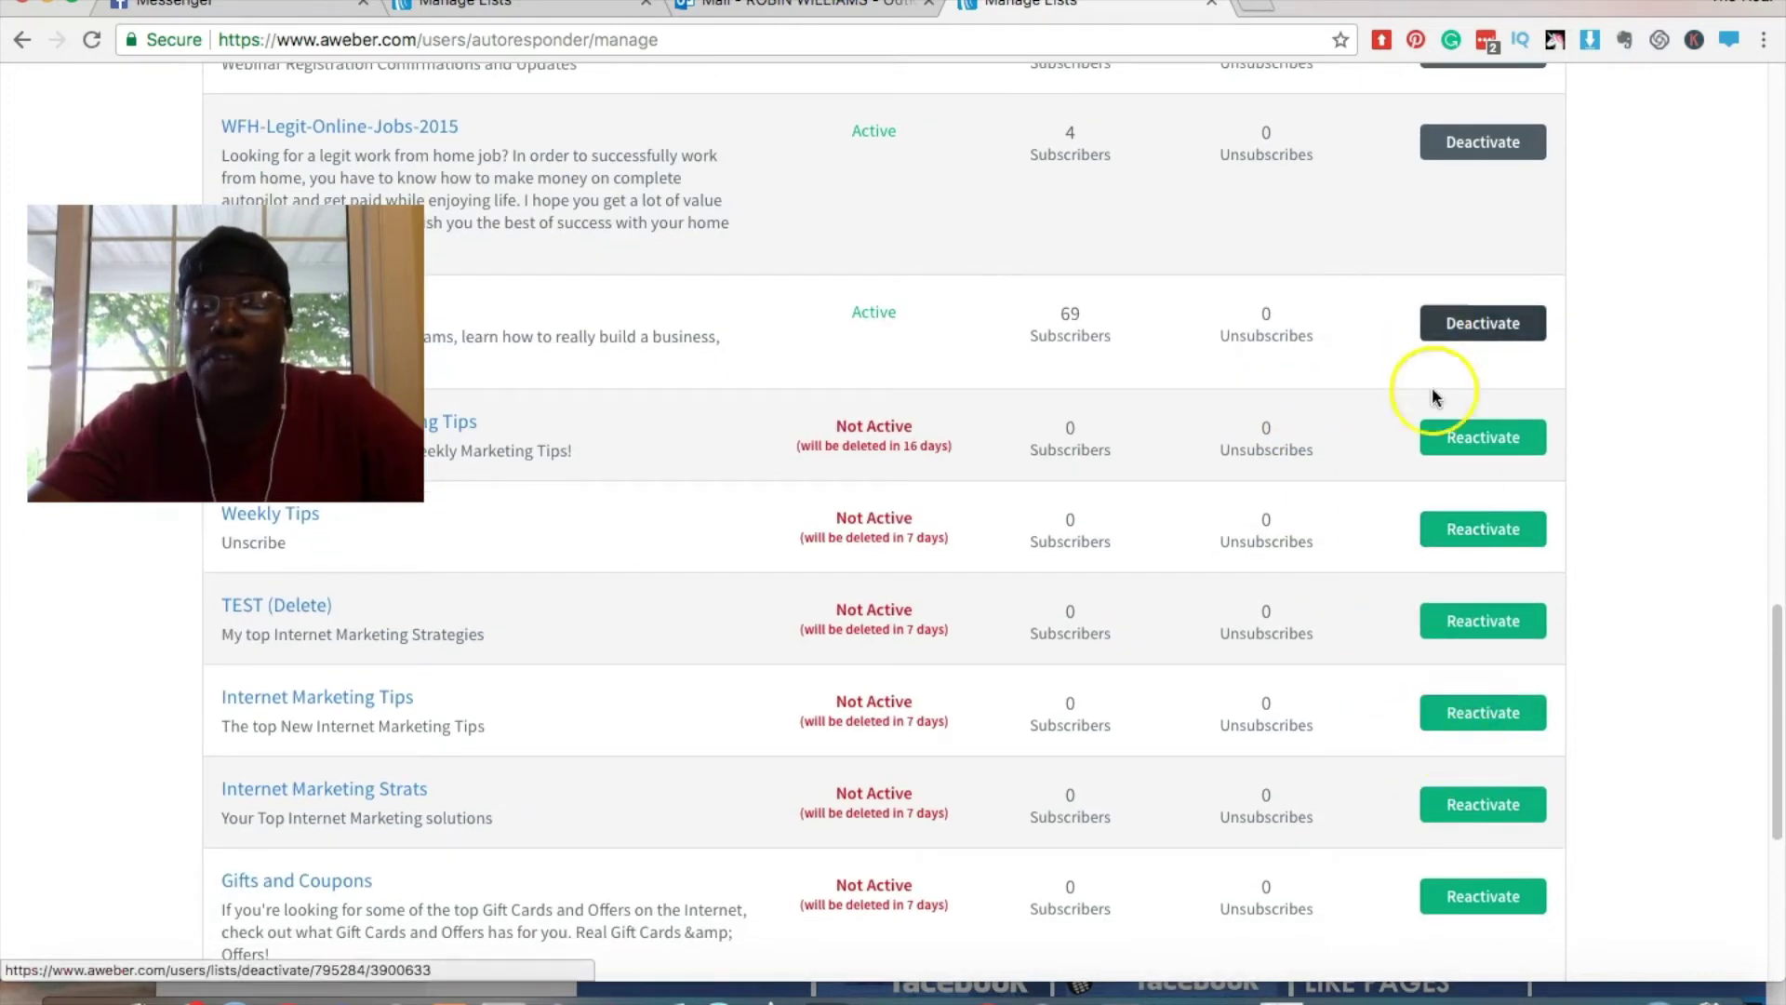
pyautogui.scroll(15, 1526, 383)
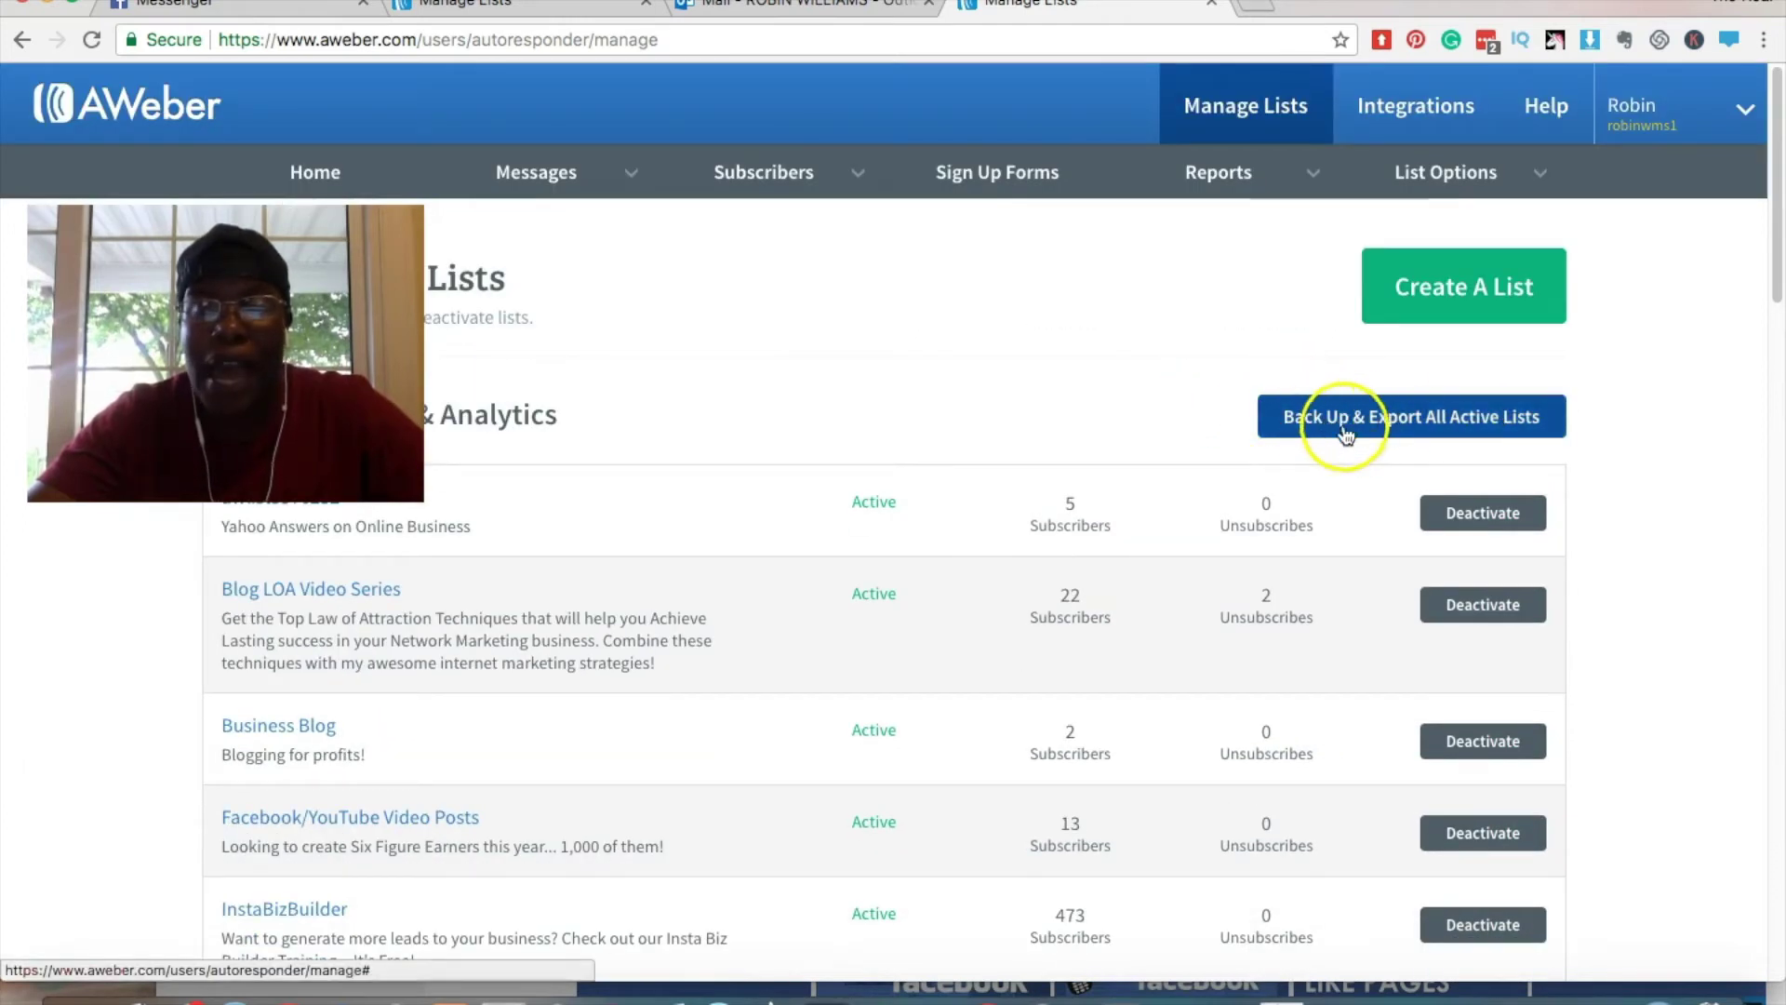
pyautogui.scroll(-10, 1424, 437)
pyautogui.scroll(-10, 1437, 437)
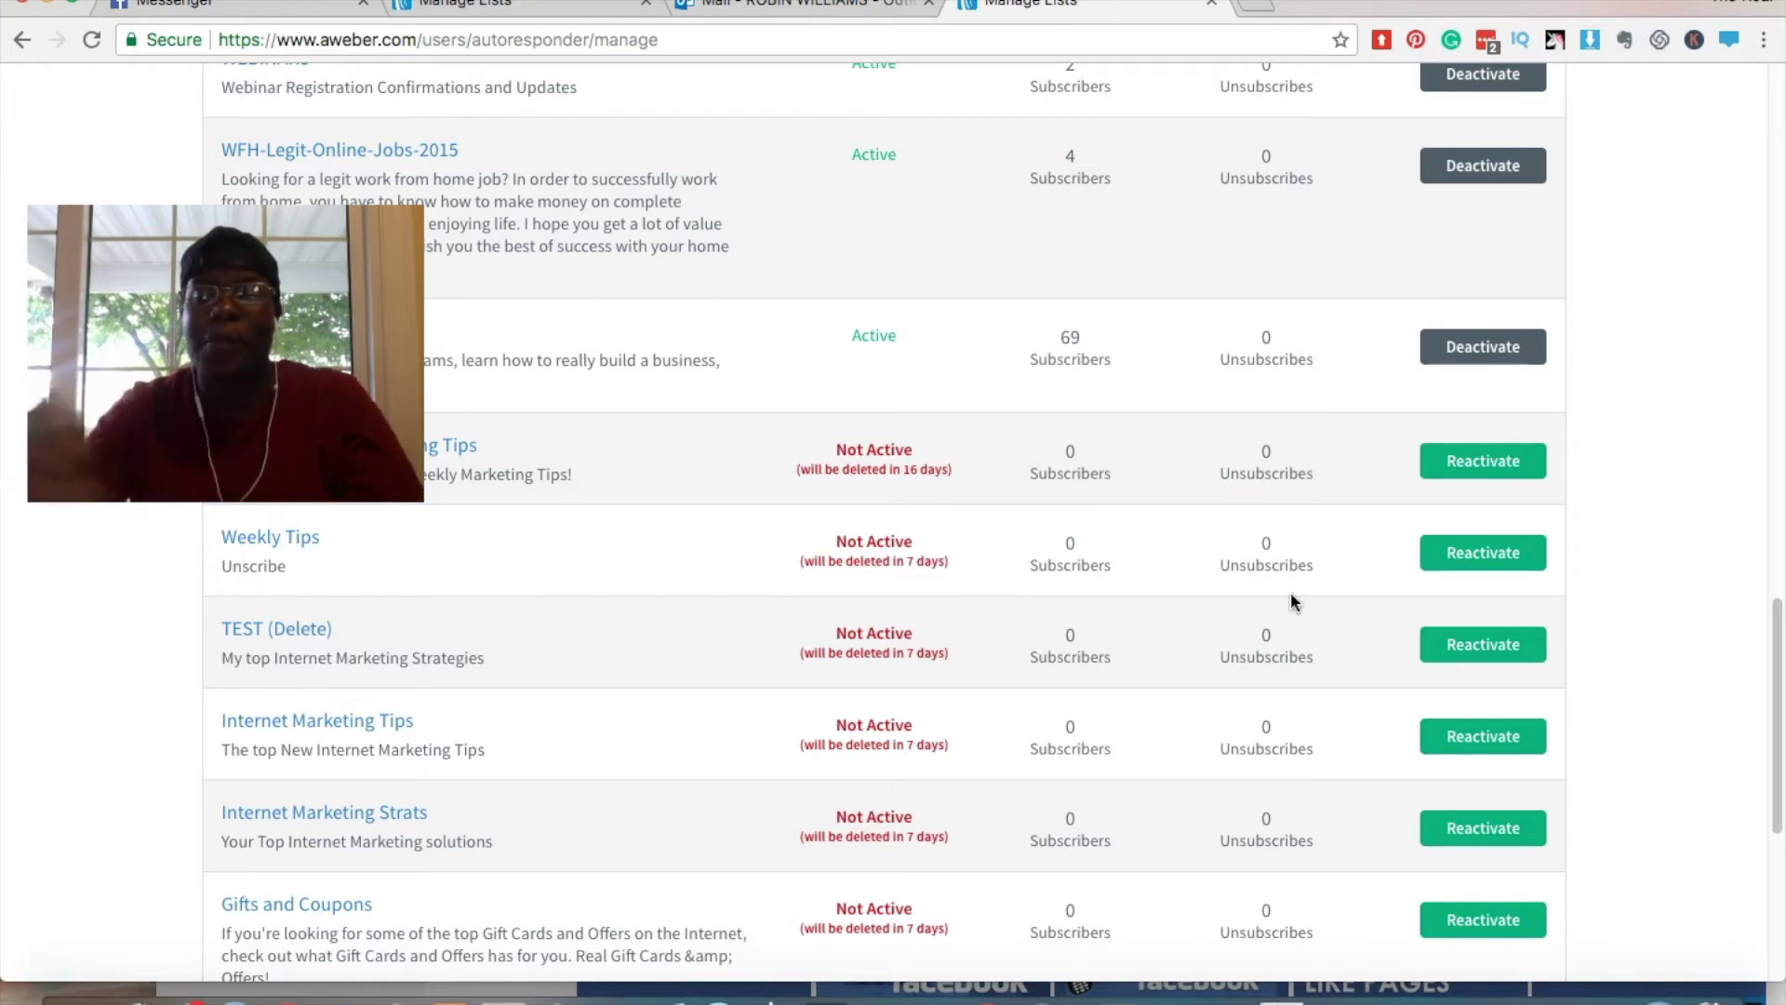
pyautogui.click(1595, 486)
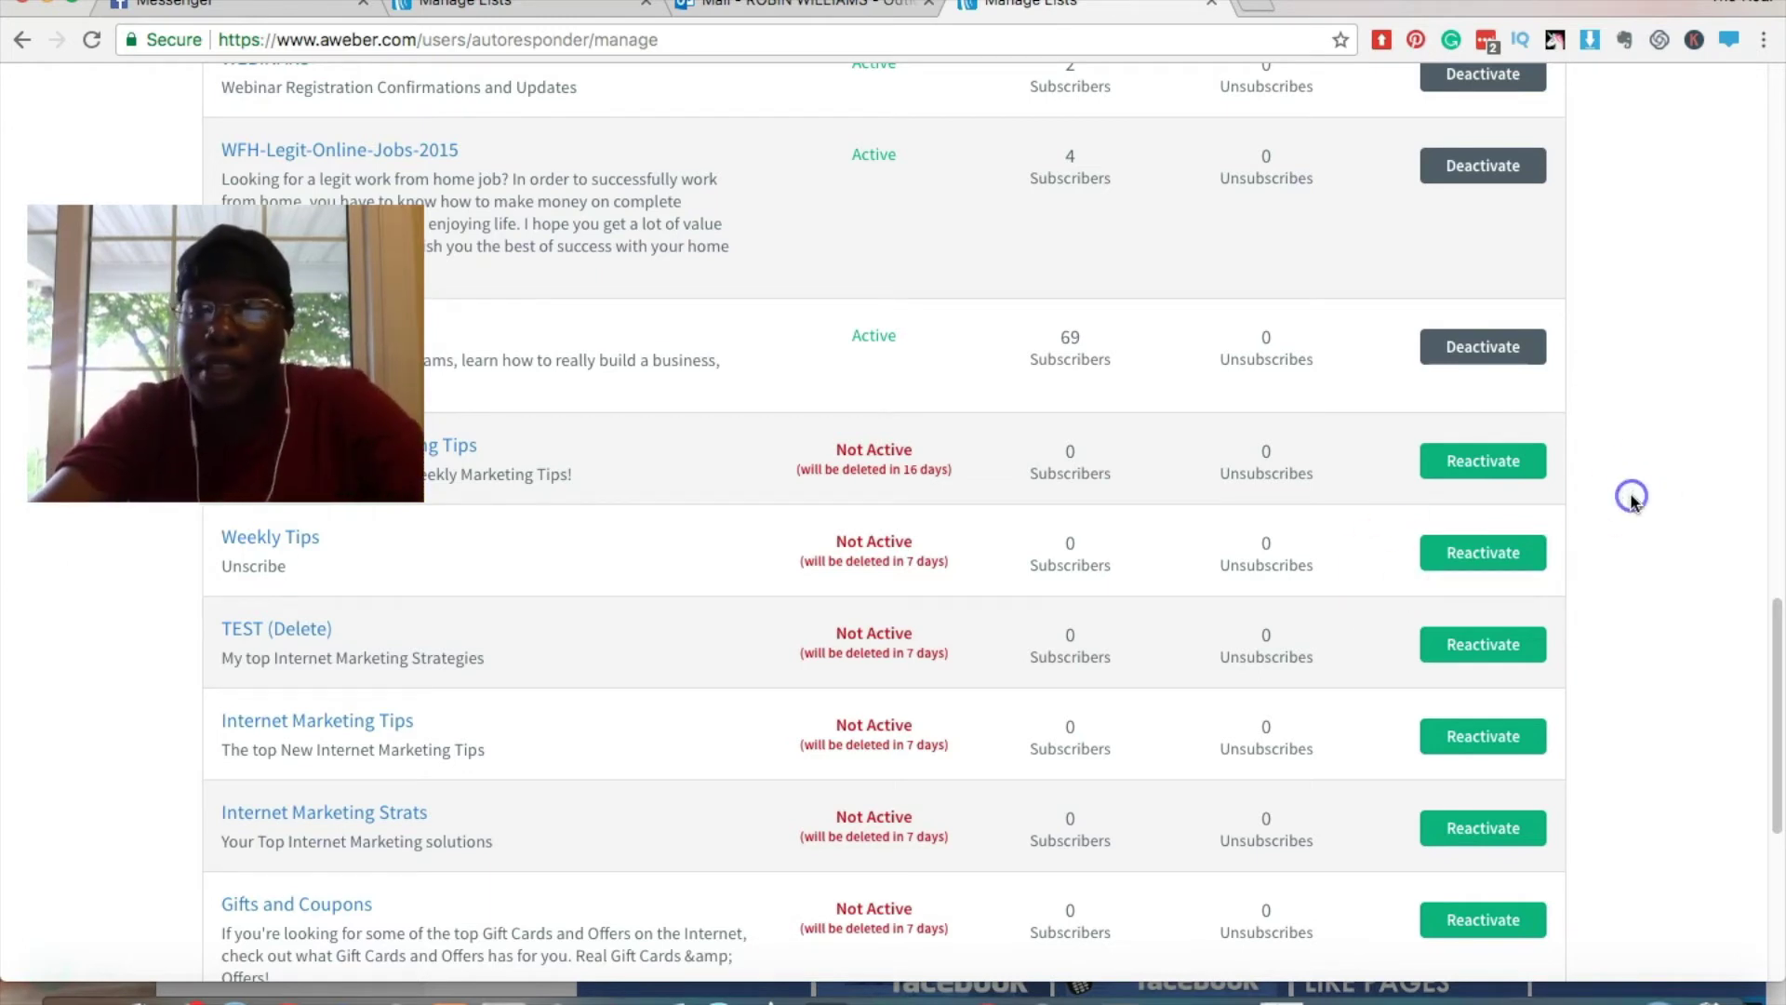
pyautogui.scroll(5, 1630, 500)
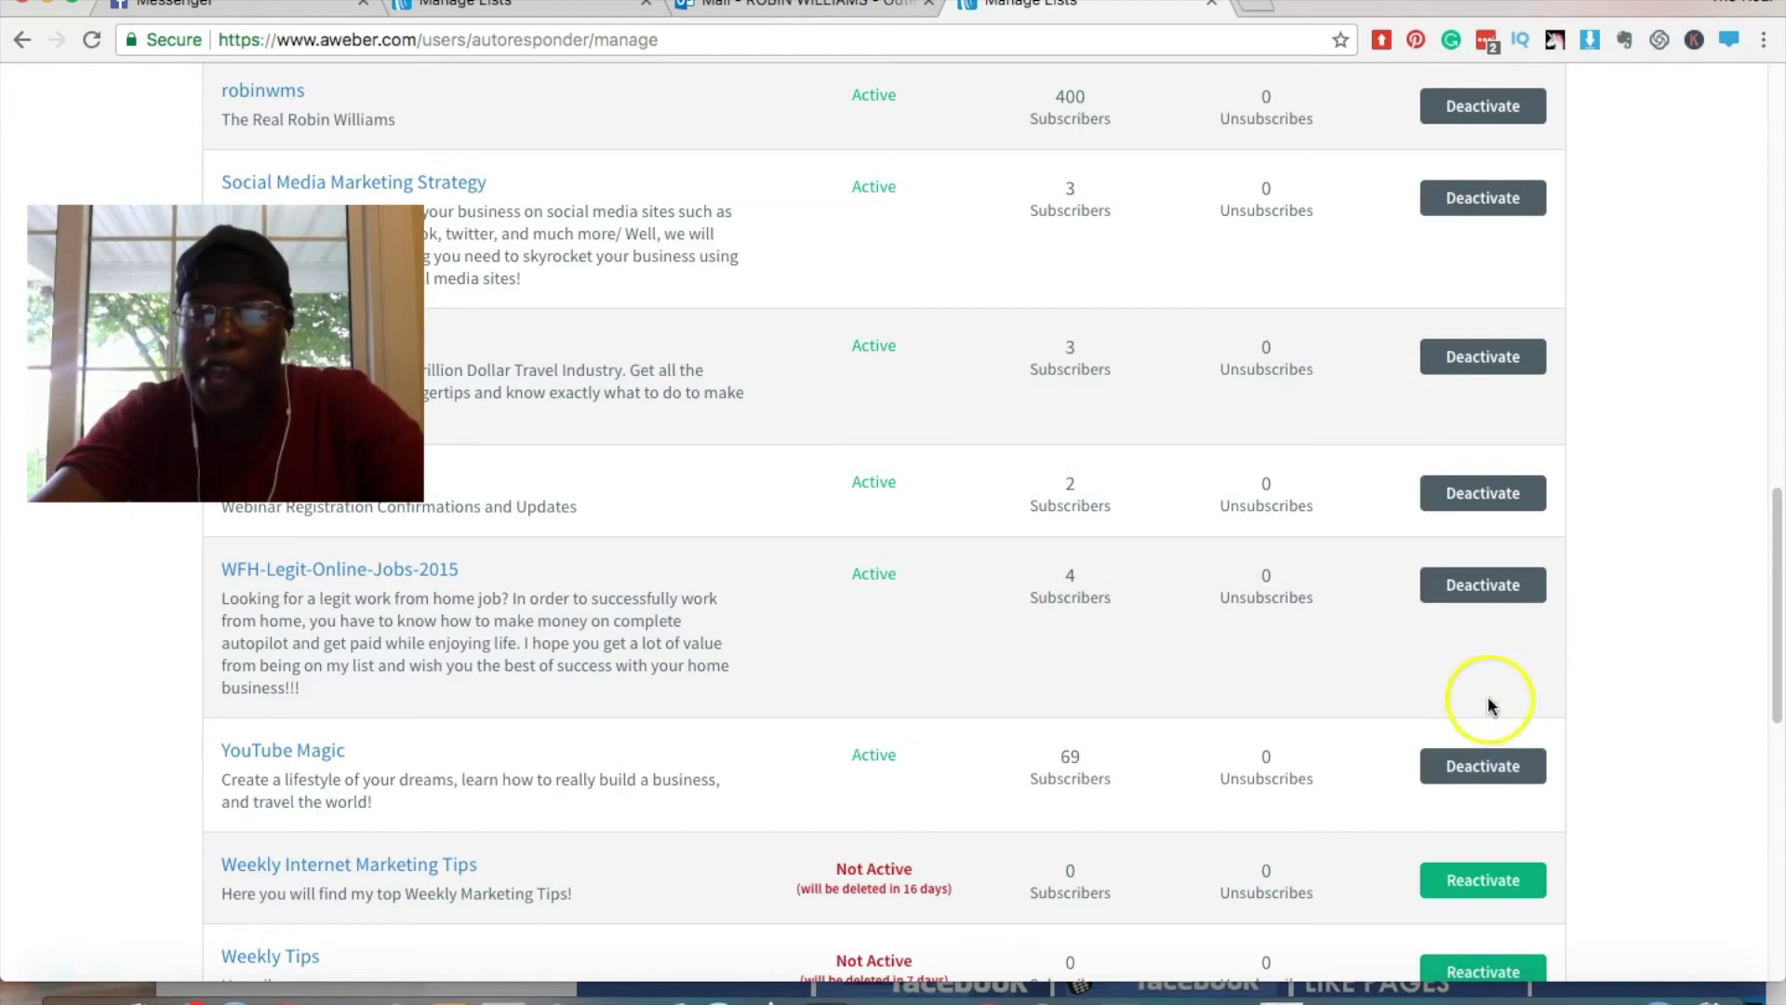
pyautogui.scroll(5, 1619, 447)
pyautogui.scroll(8, 1622, 450)
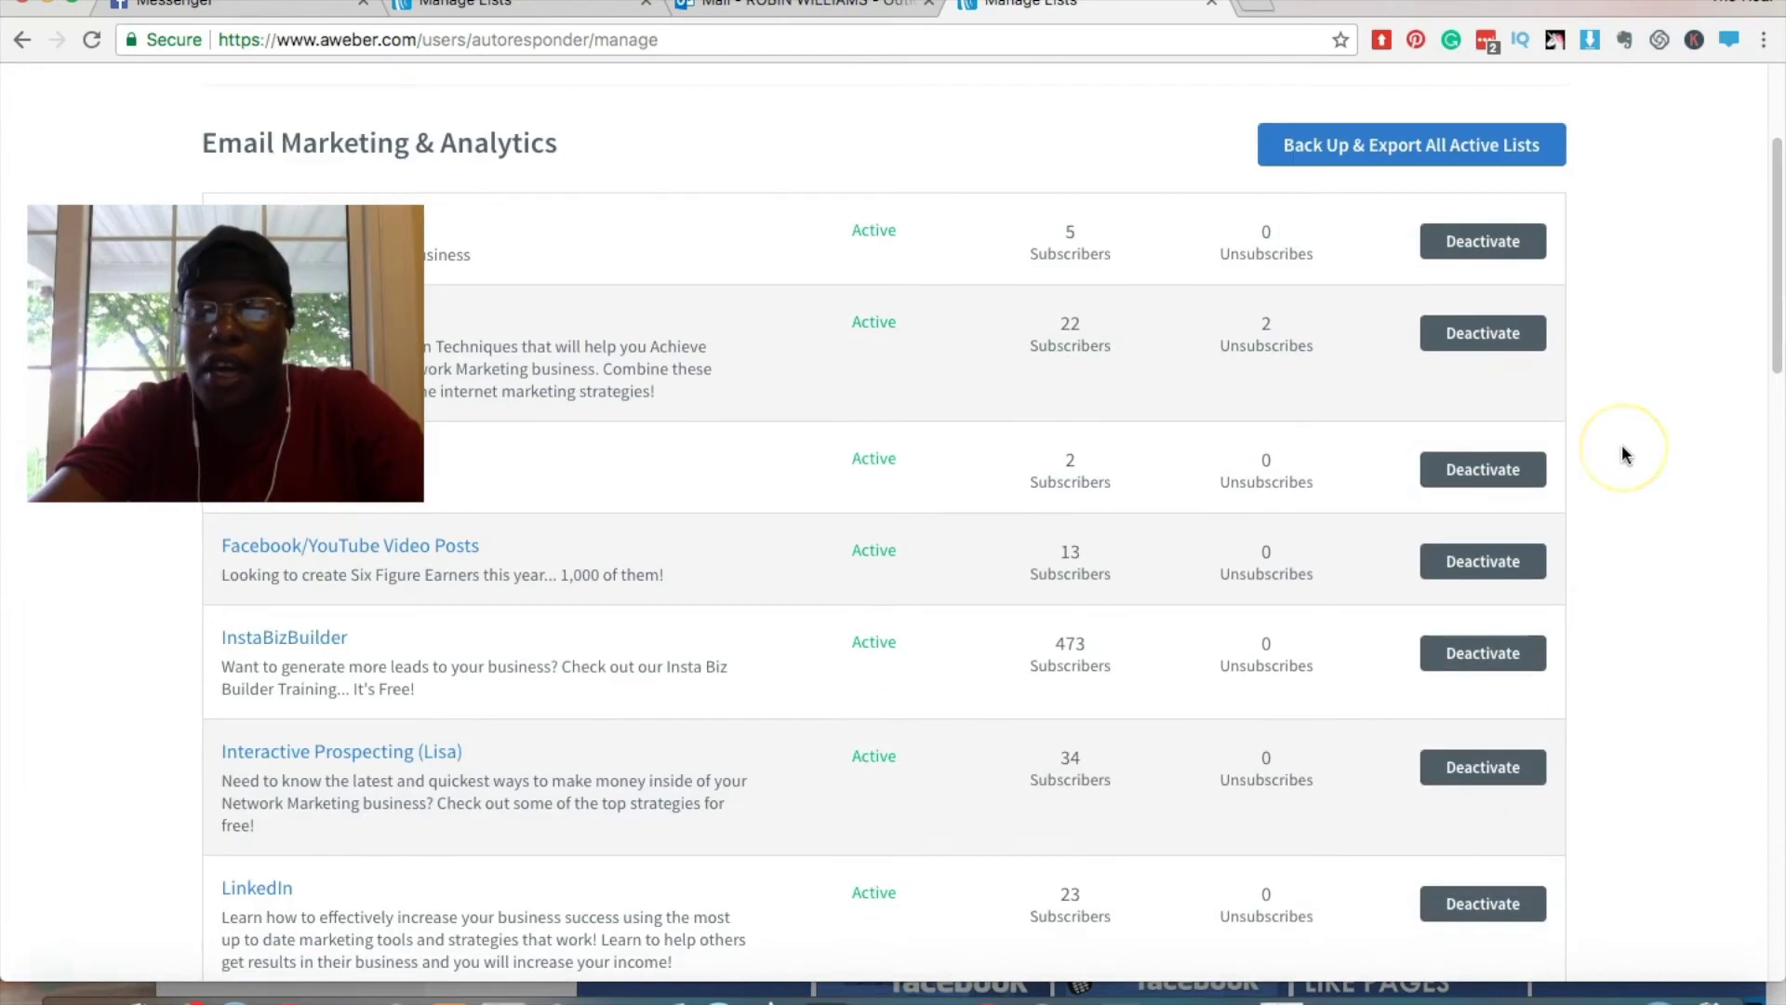
# Create a backup of all active lists, with the download link sent to the account's e-mail address
pyautogui.click(1438, 151)
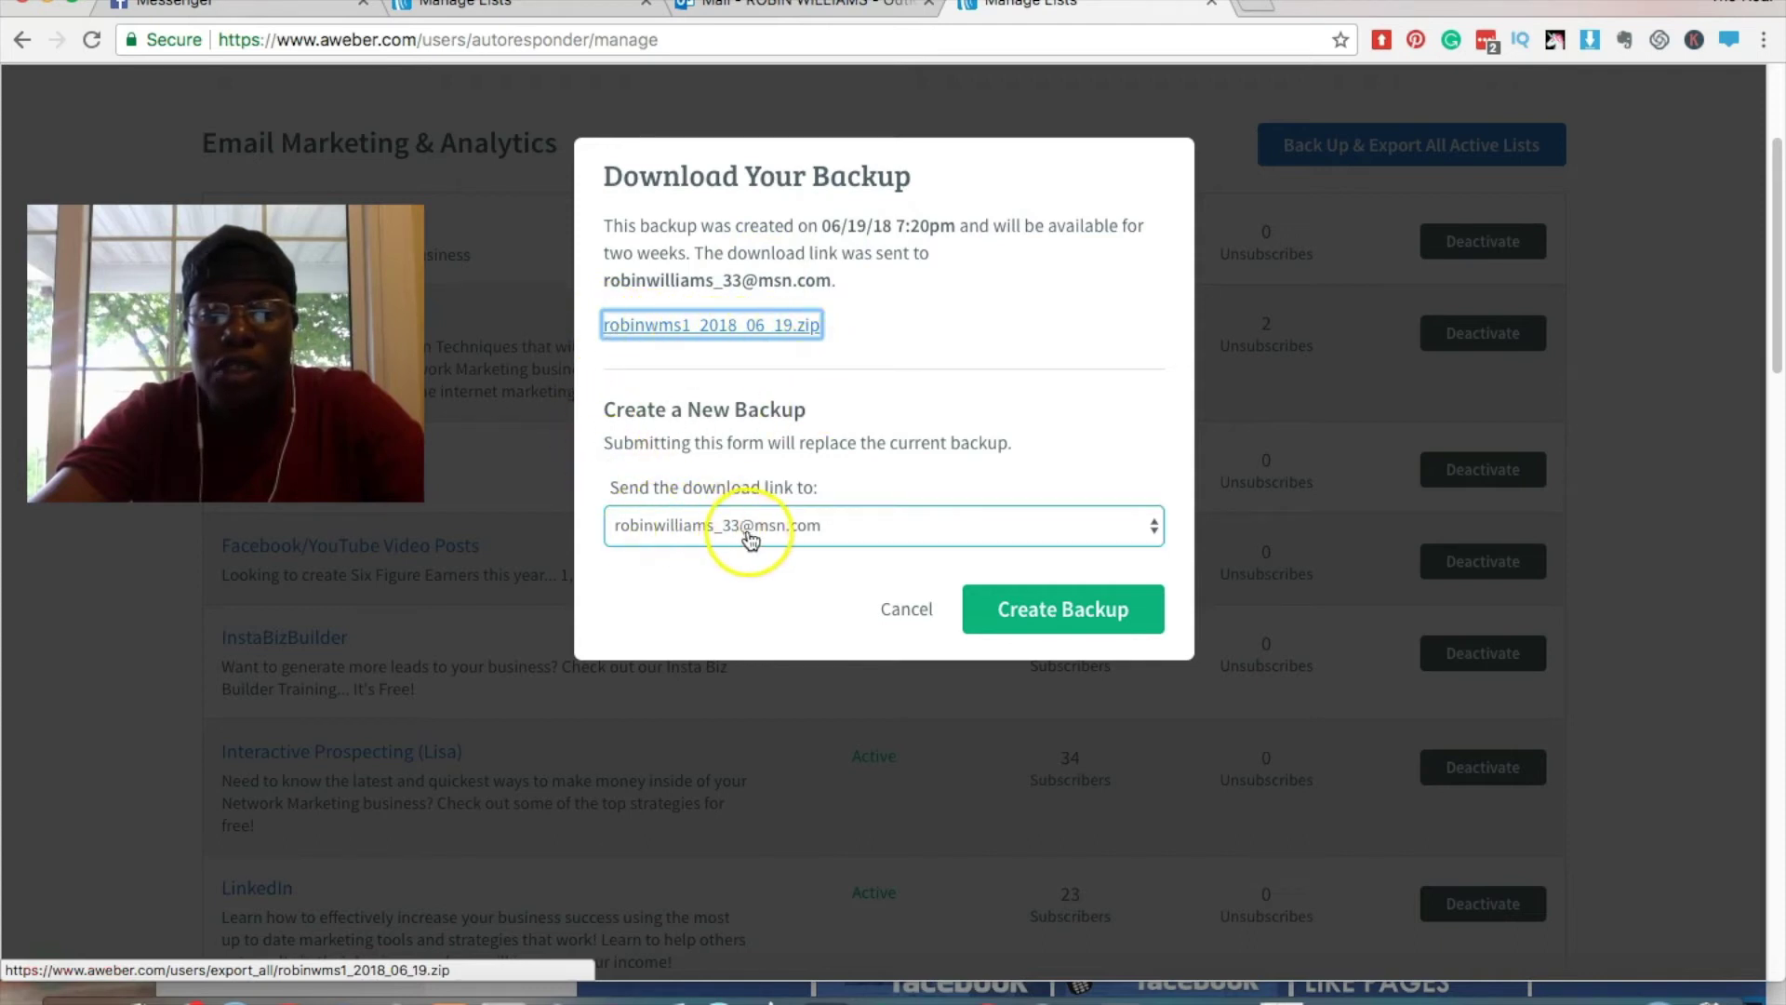
pyautogui.click(826, 527)
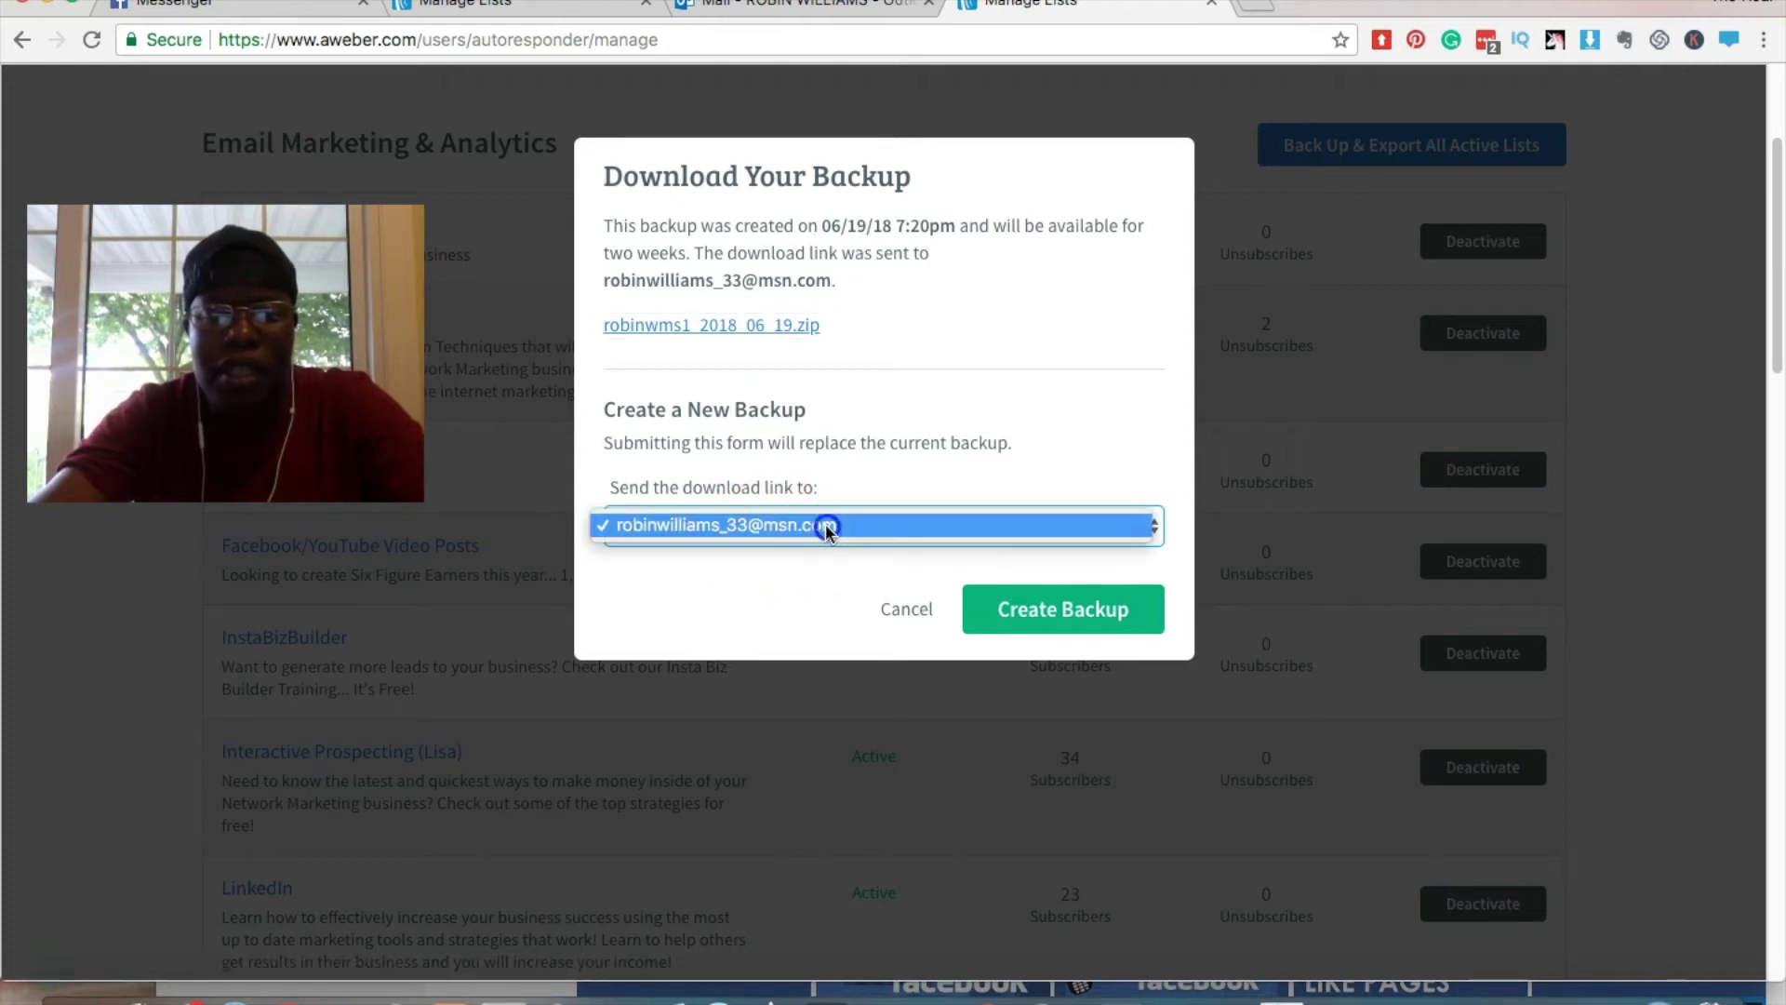
pyautogui.click(846, 526)
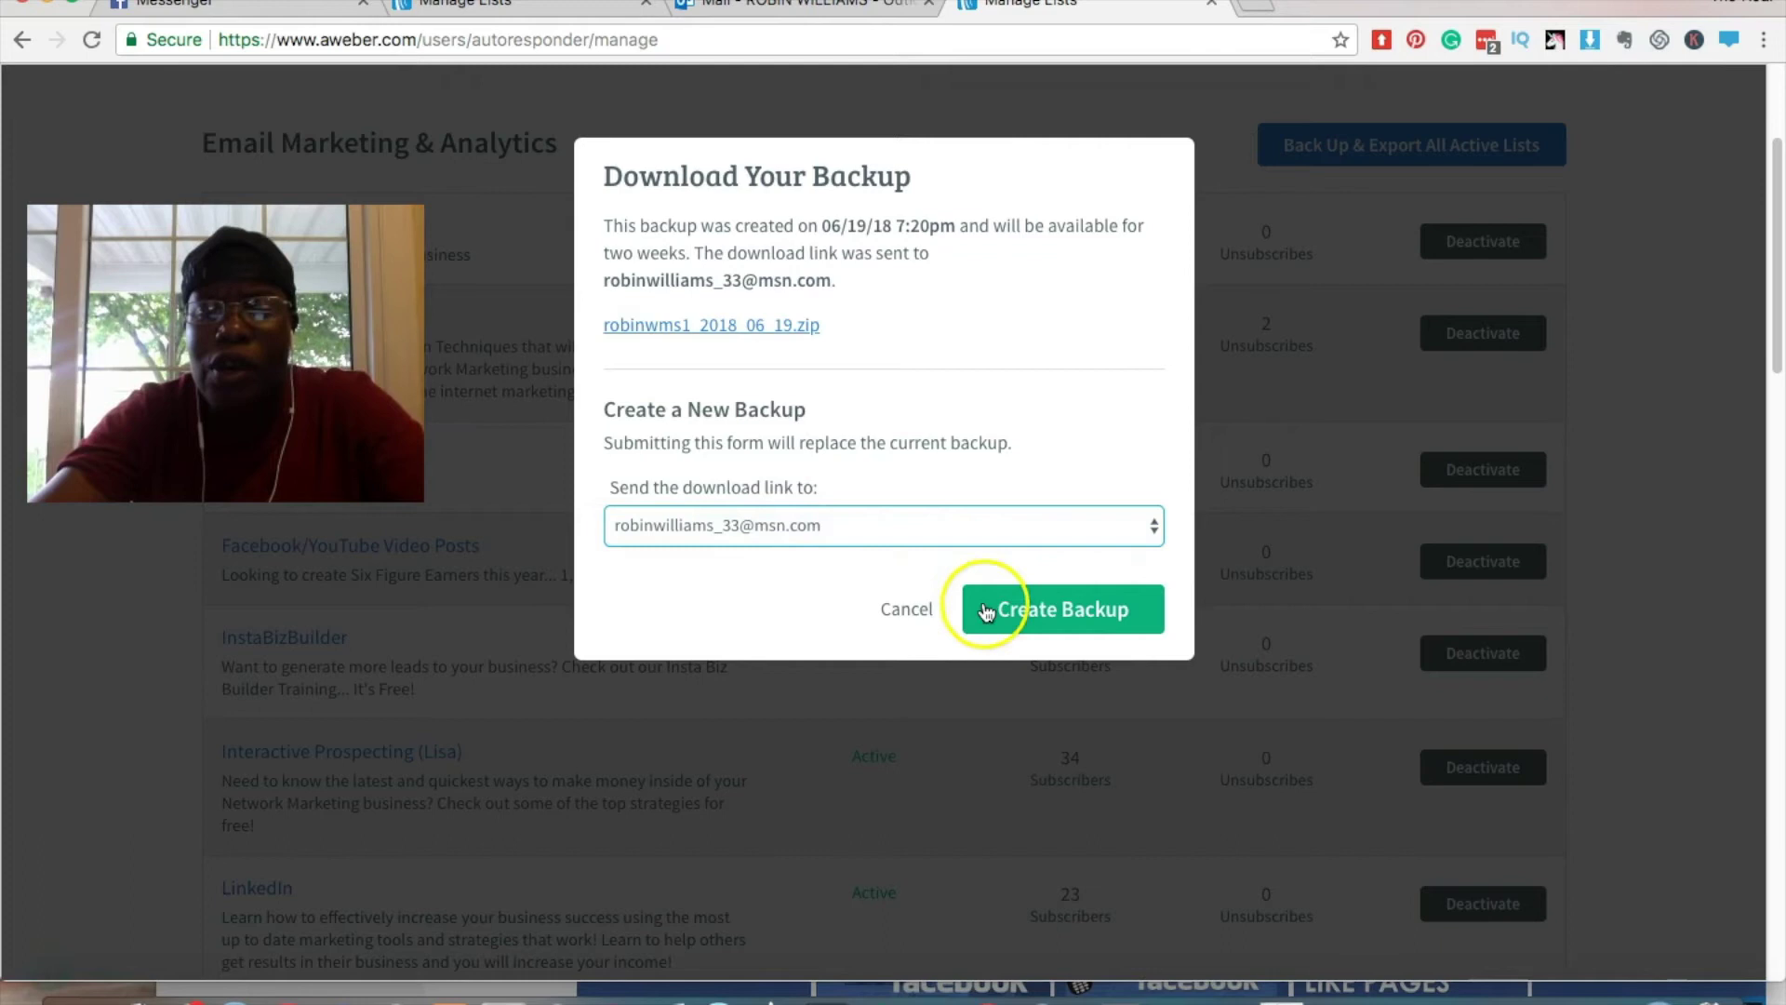
pyautogui.click(1059, 620)
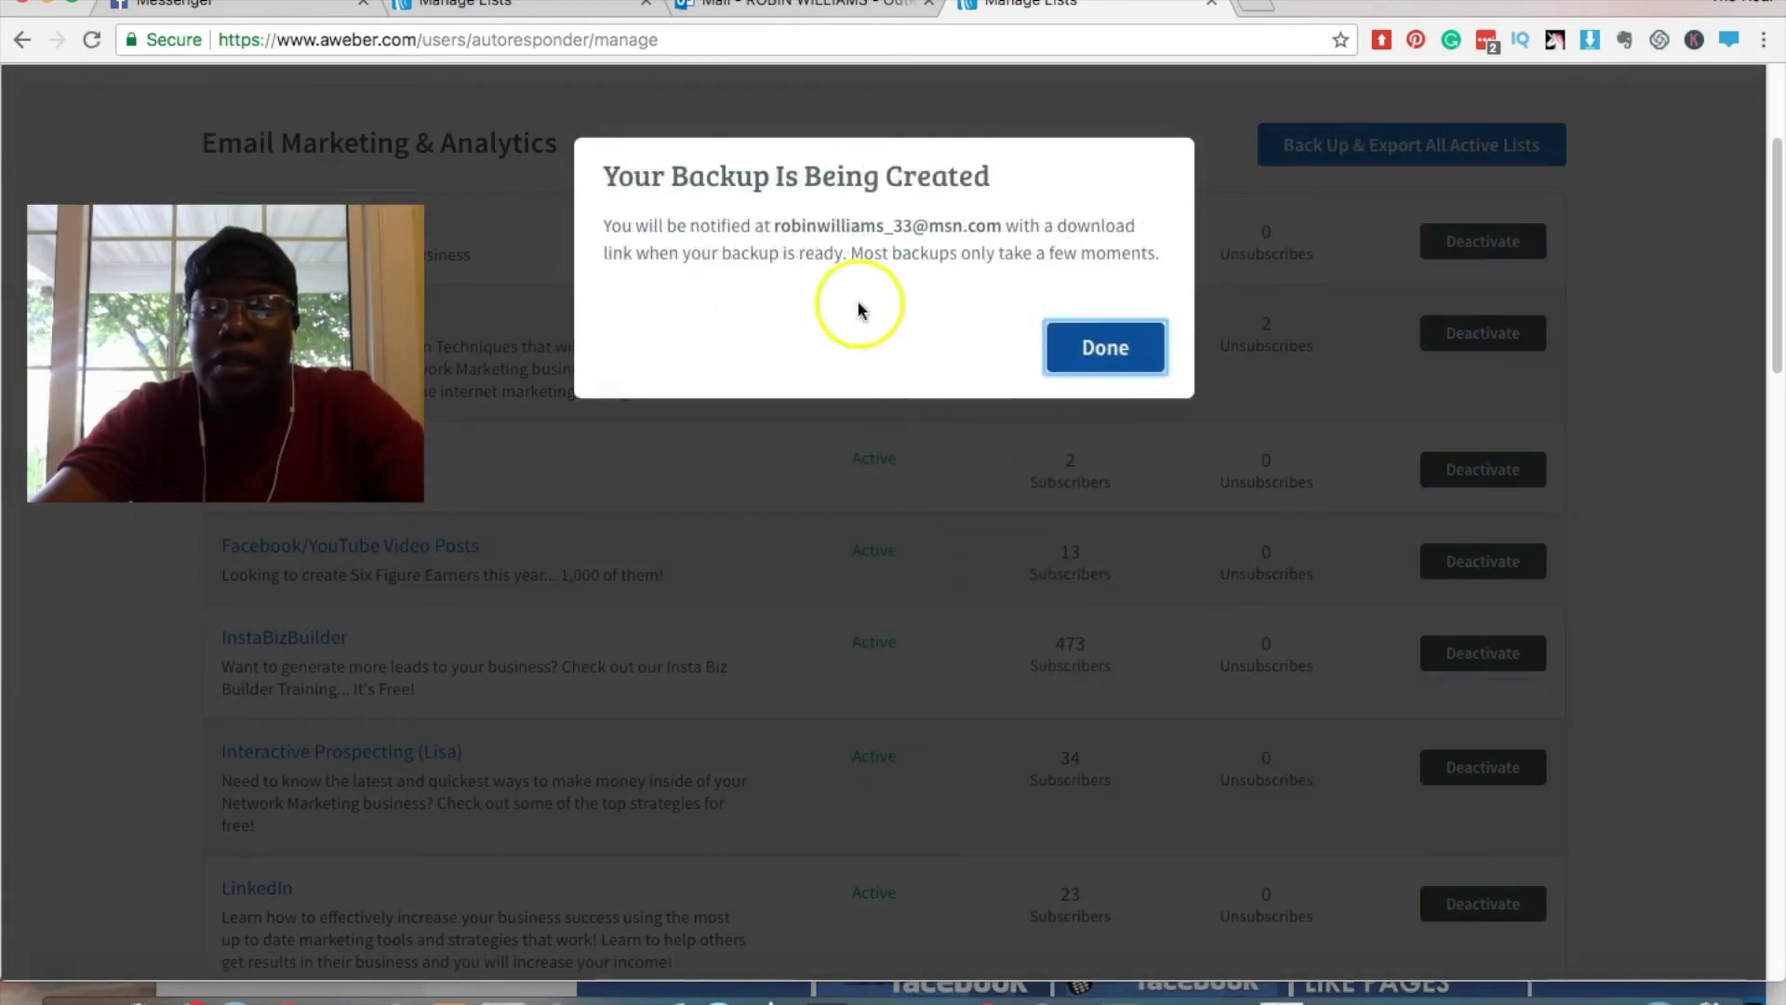
pyautogui.click(1122, 347)
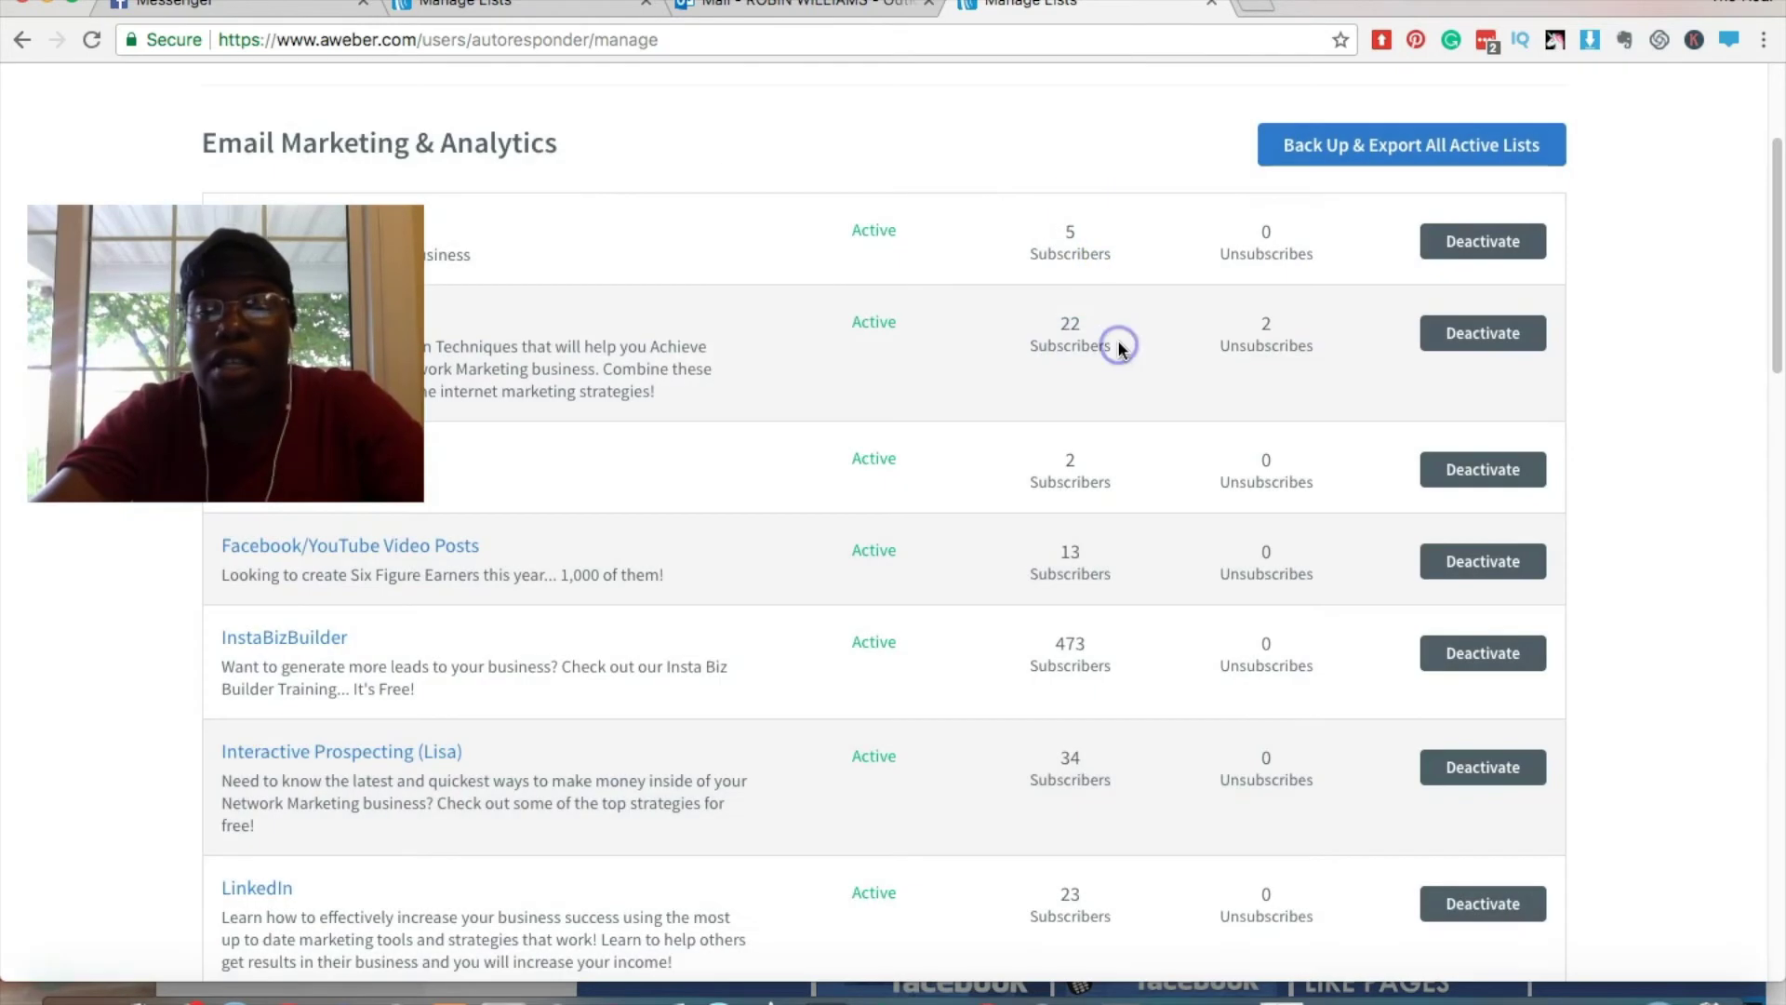
pyautogui.click(788, 11)
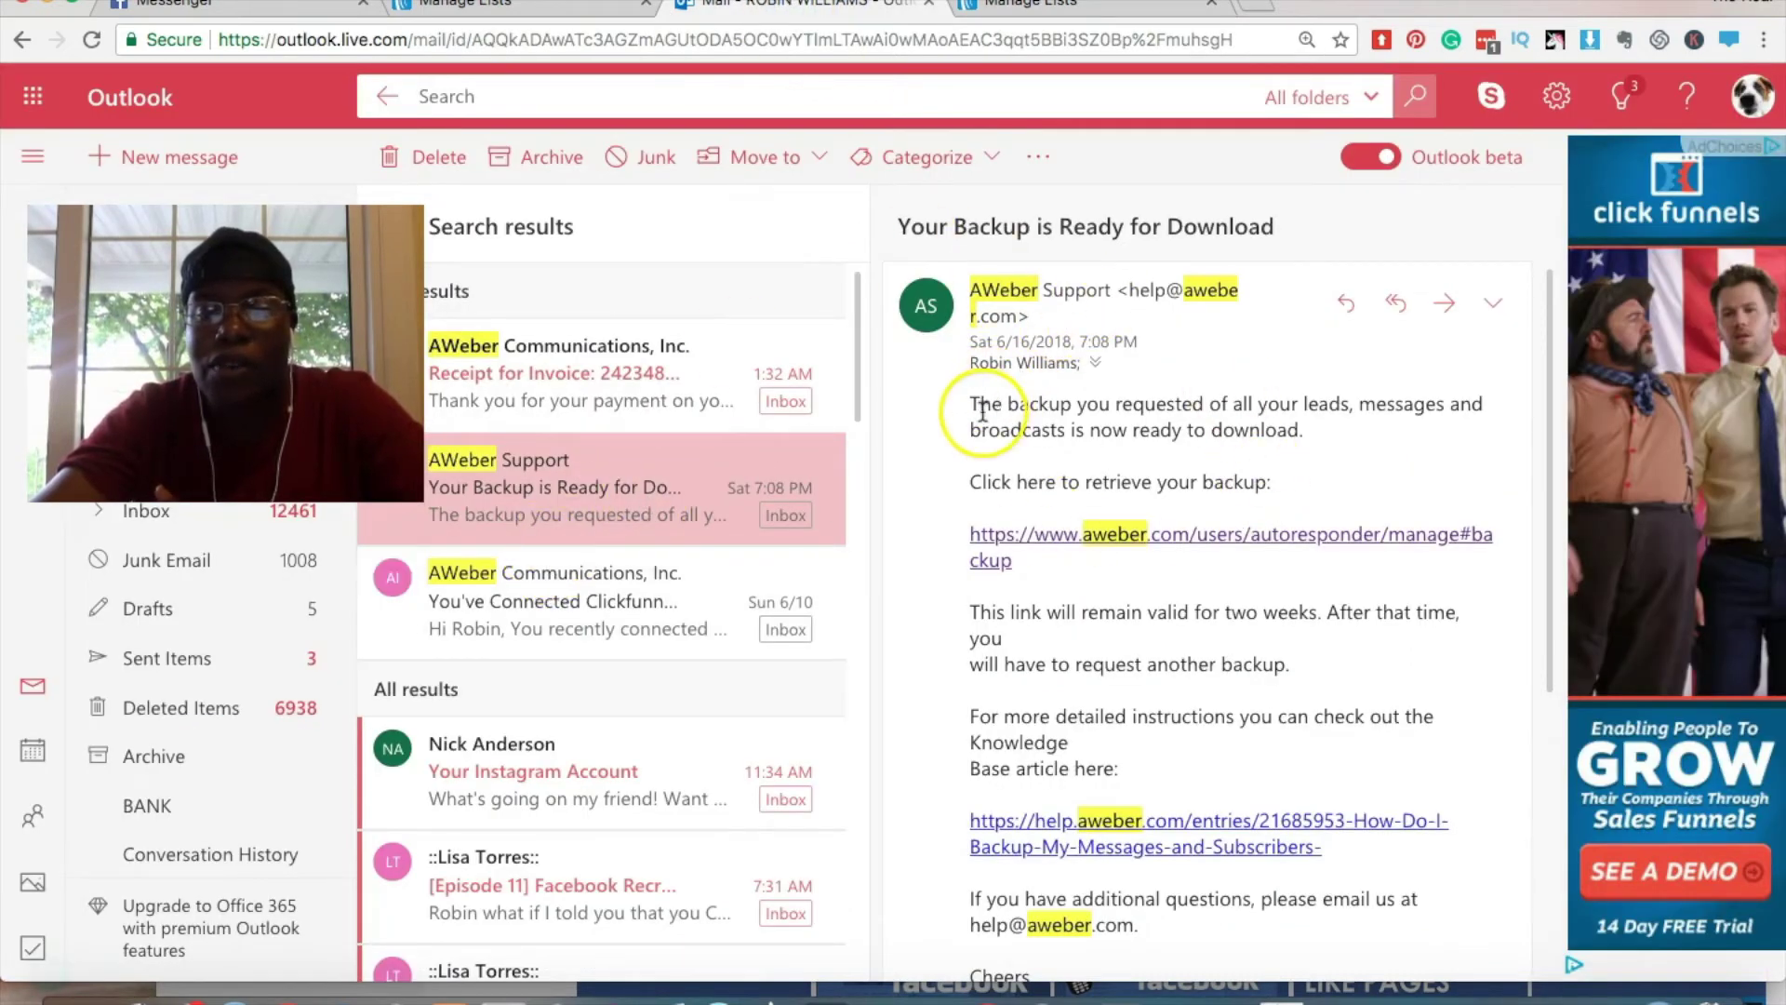
pyautogui.press('super+plus')
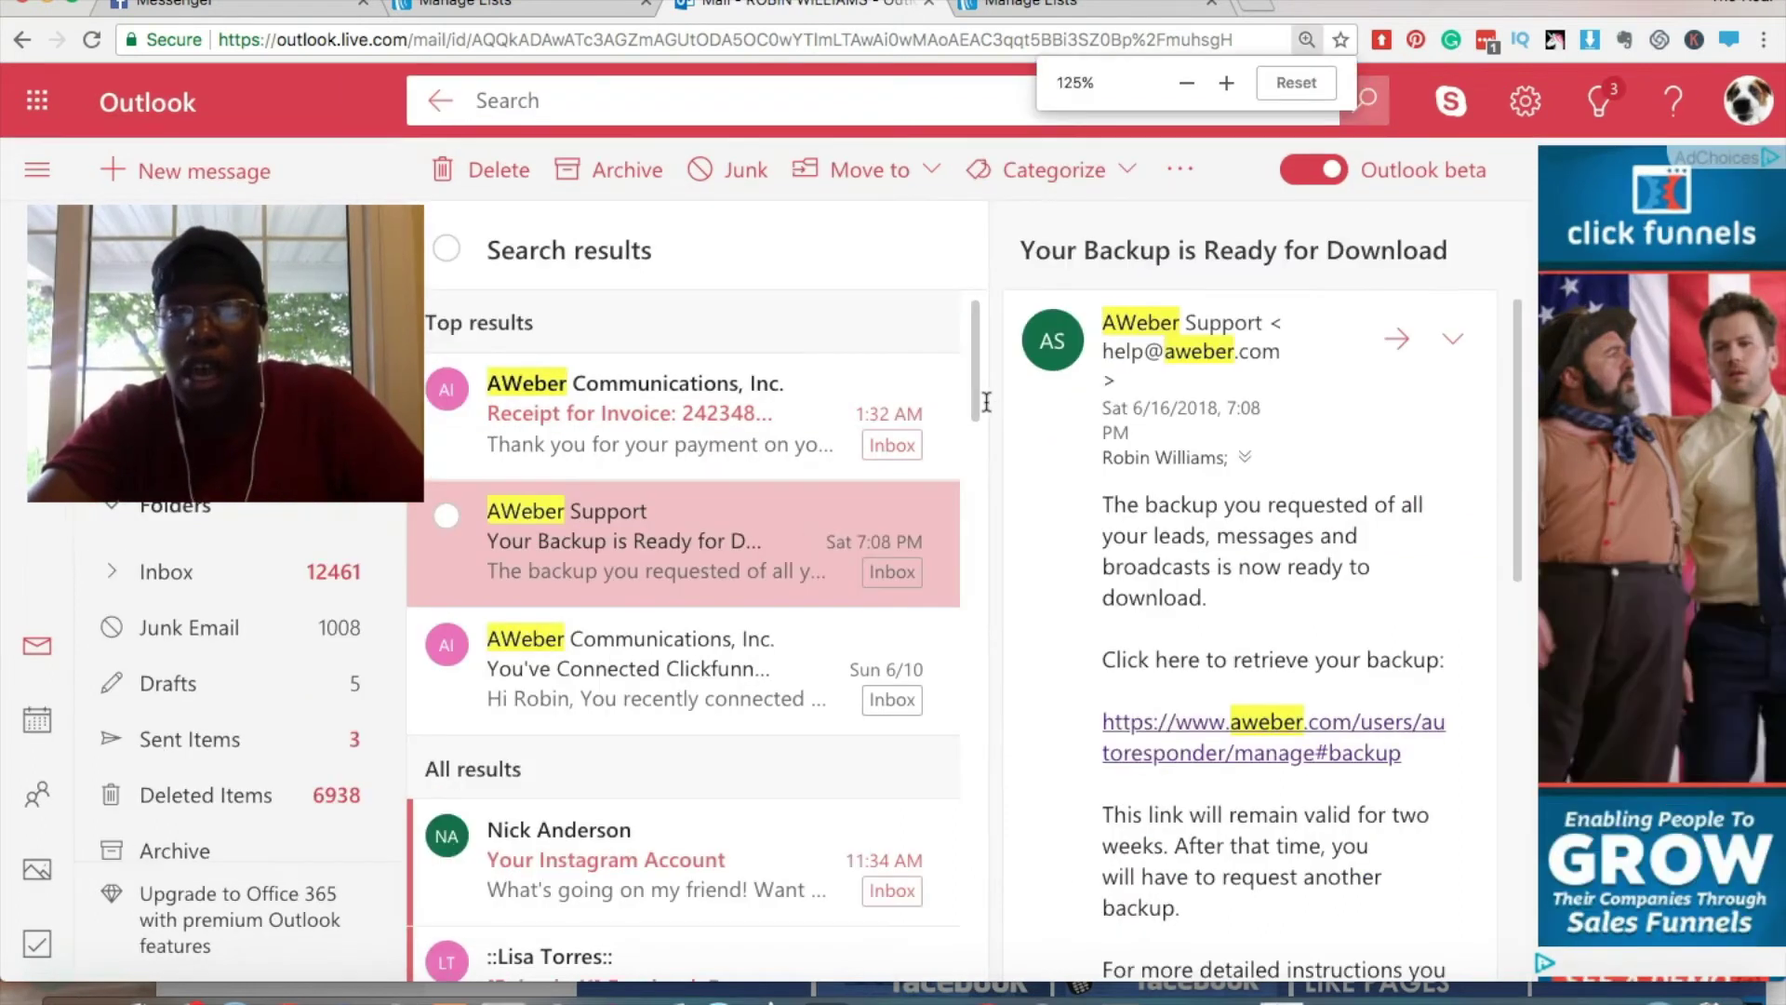
pyautogui.click(1011, 463)
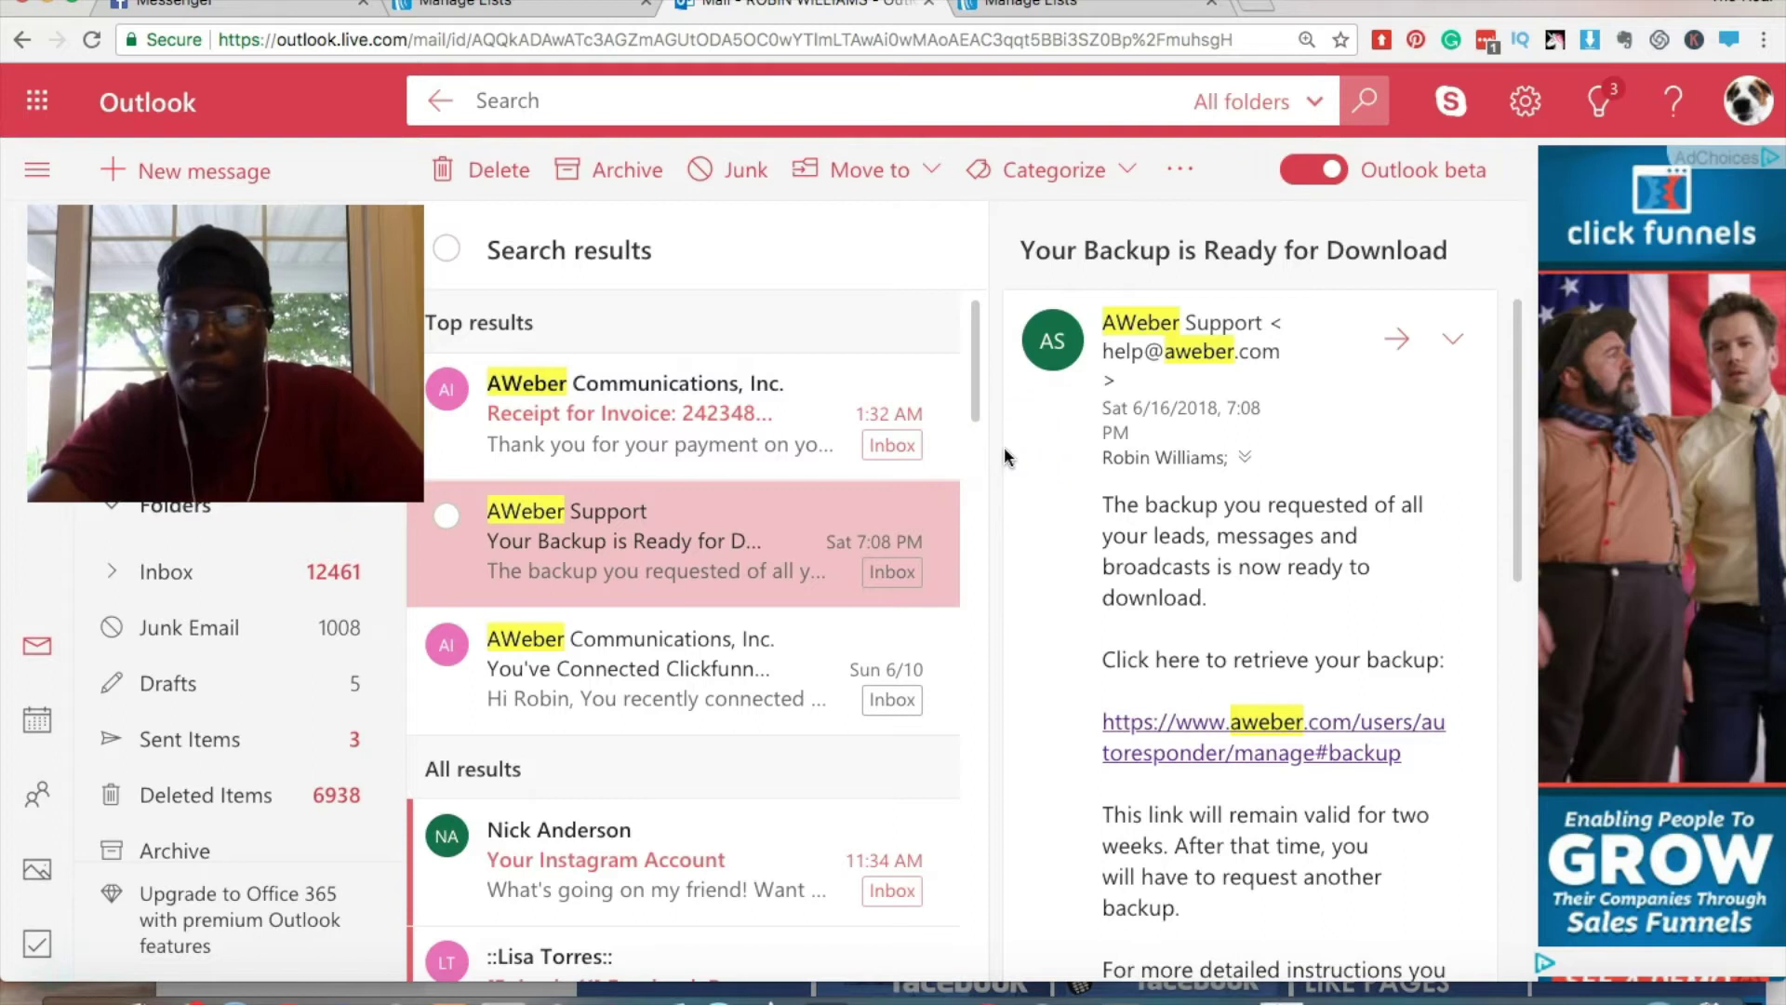
pyautogui.press('super+minus')
pyautogui.press('super+minus')
pyautogui.press('super+minus')
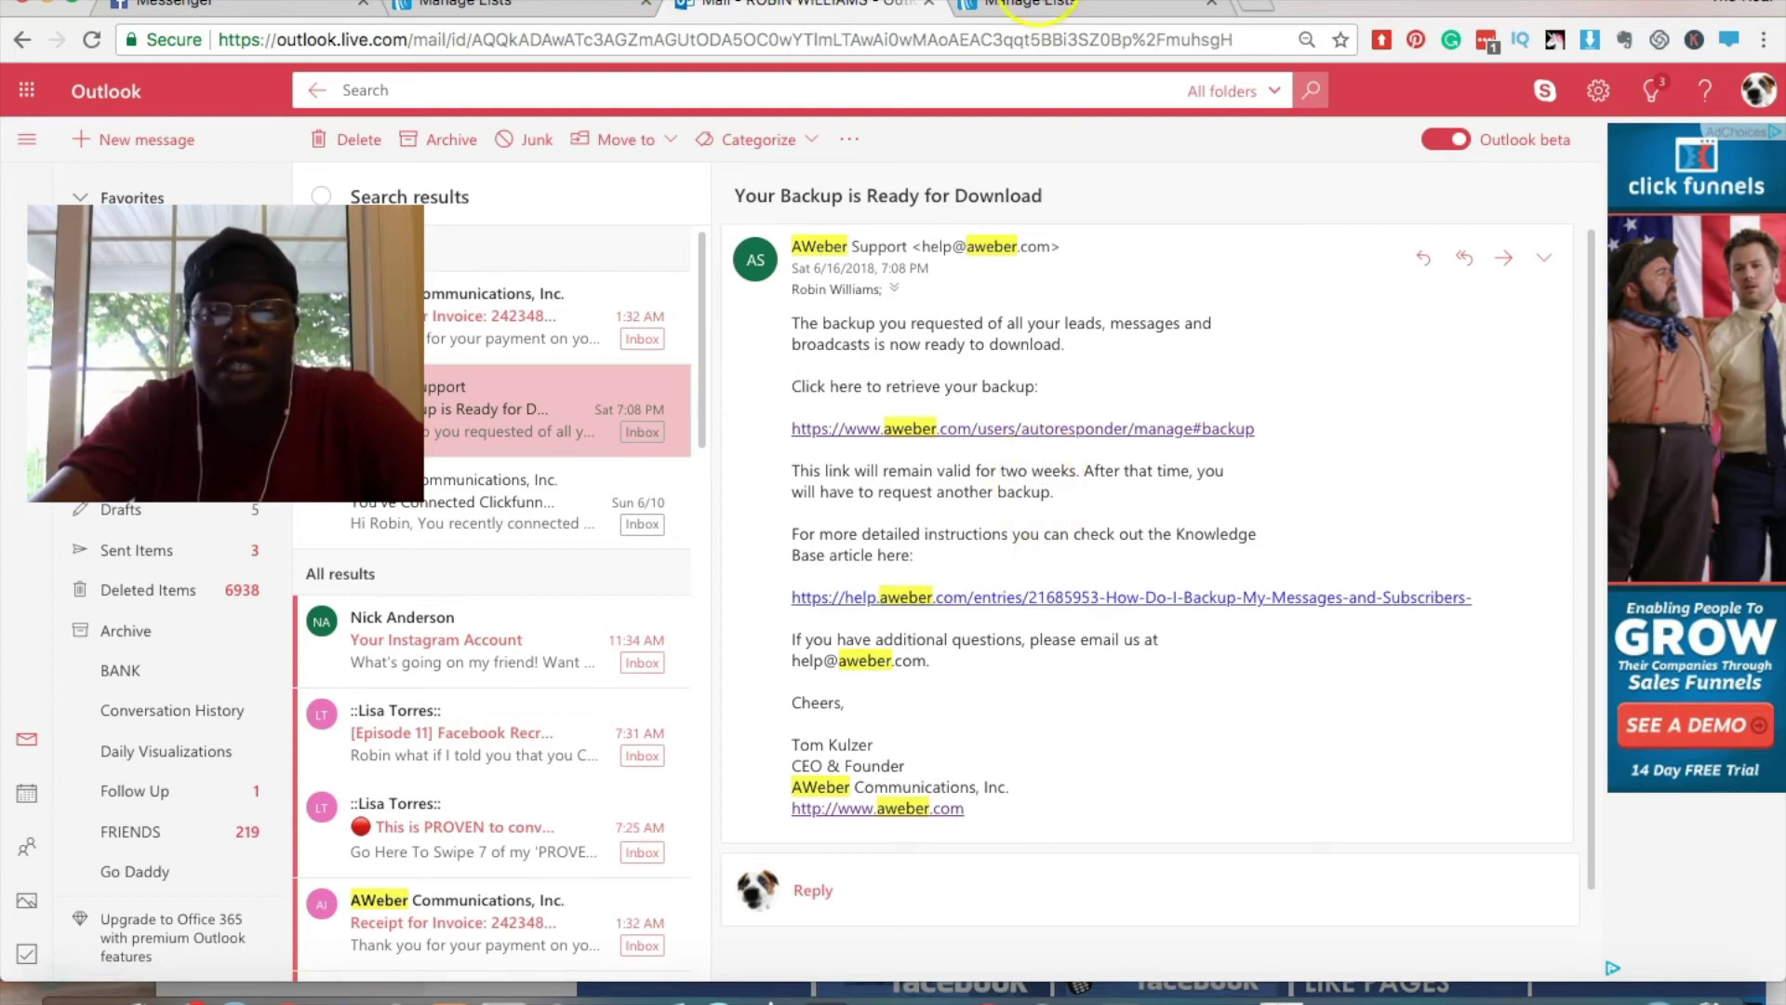
pyautogui.click(1040, 4)
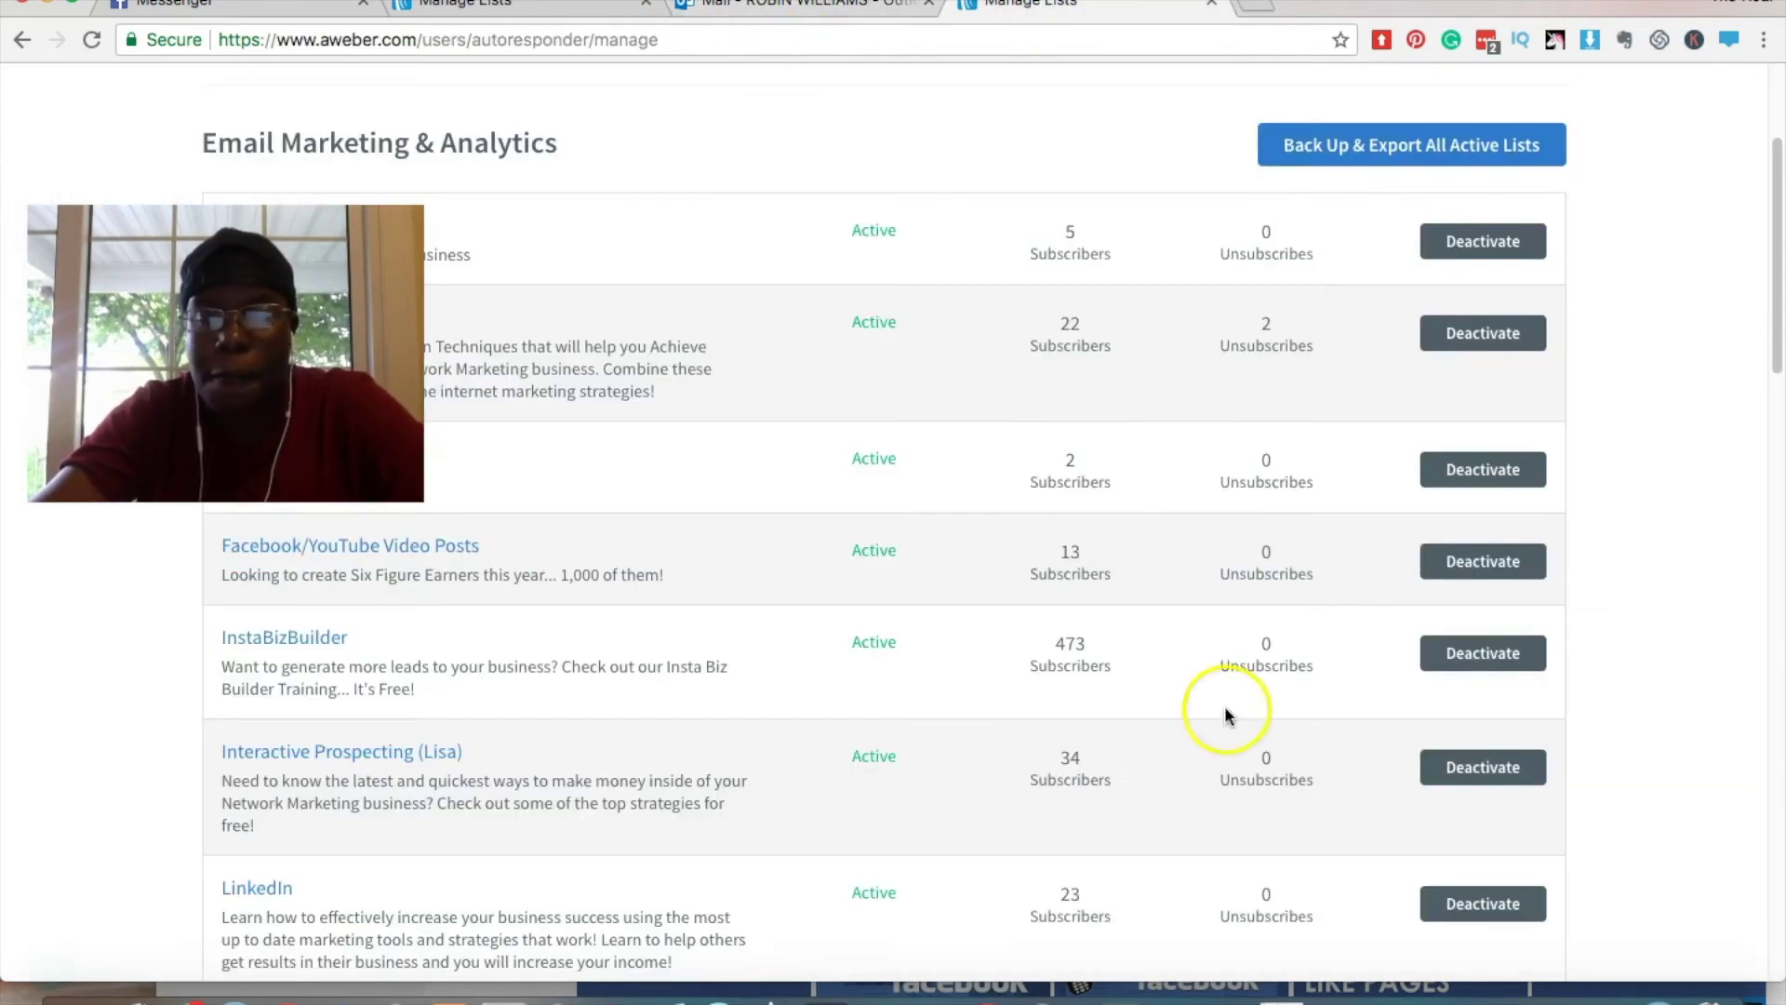
# Open the exported active_leads spreadsheet in Excel and select cell A2 under the Email header
pyautogui.click(1558, 999)
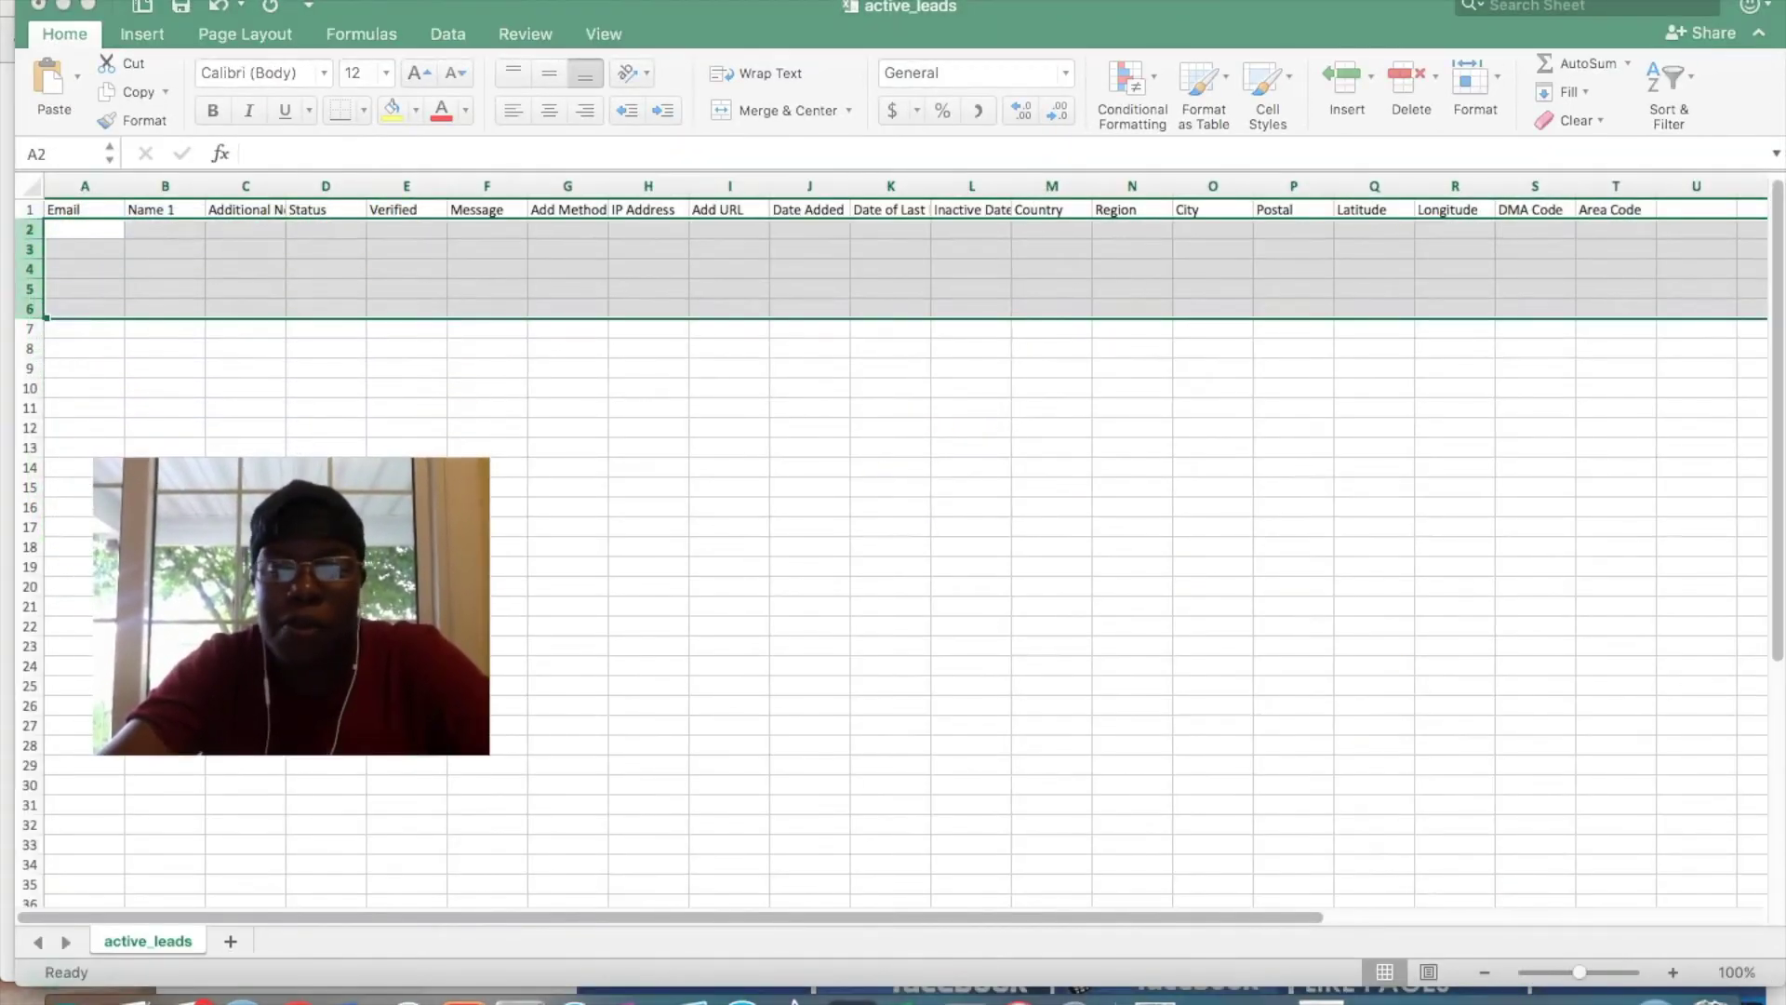
pyautogui.click(311, 410)
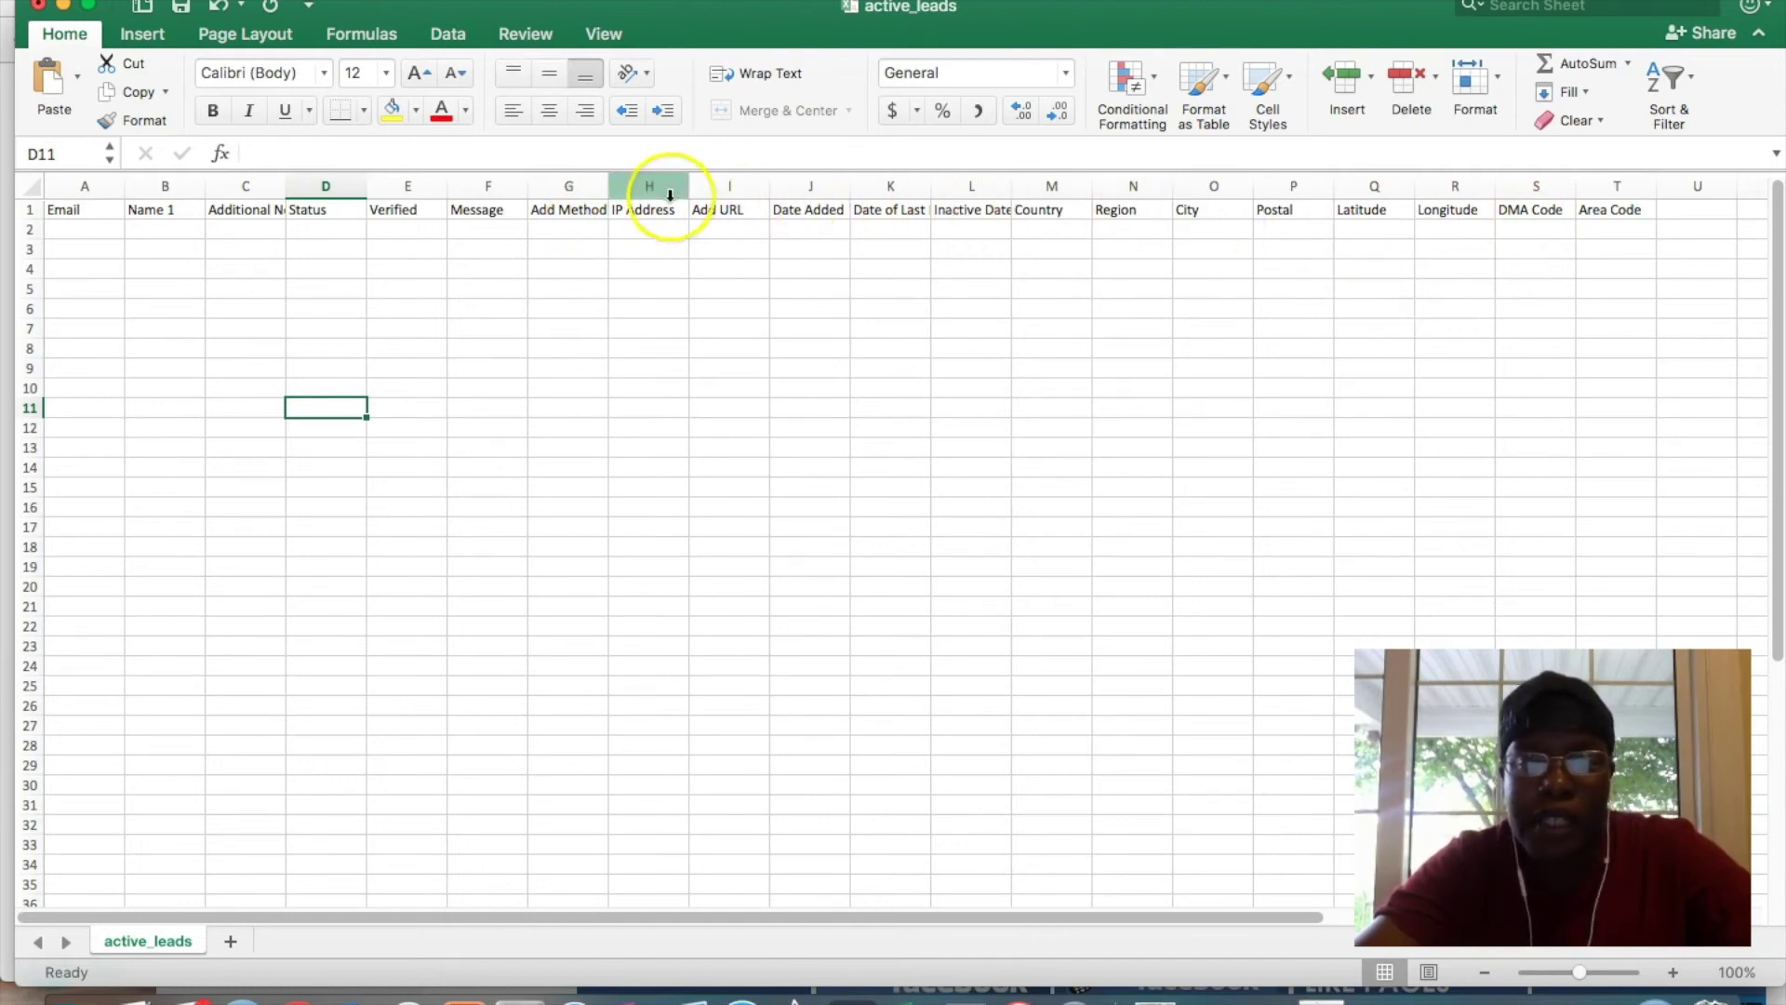
pyautogui.click(62, 224)
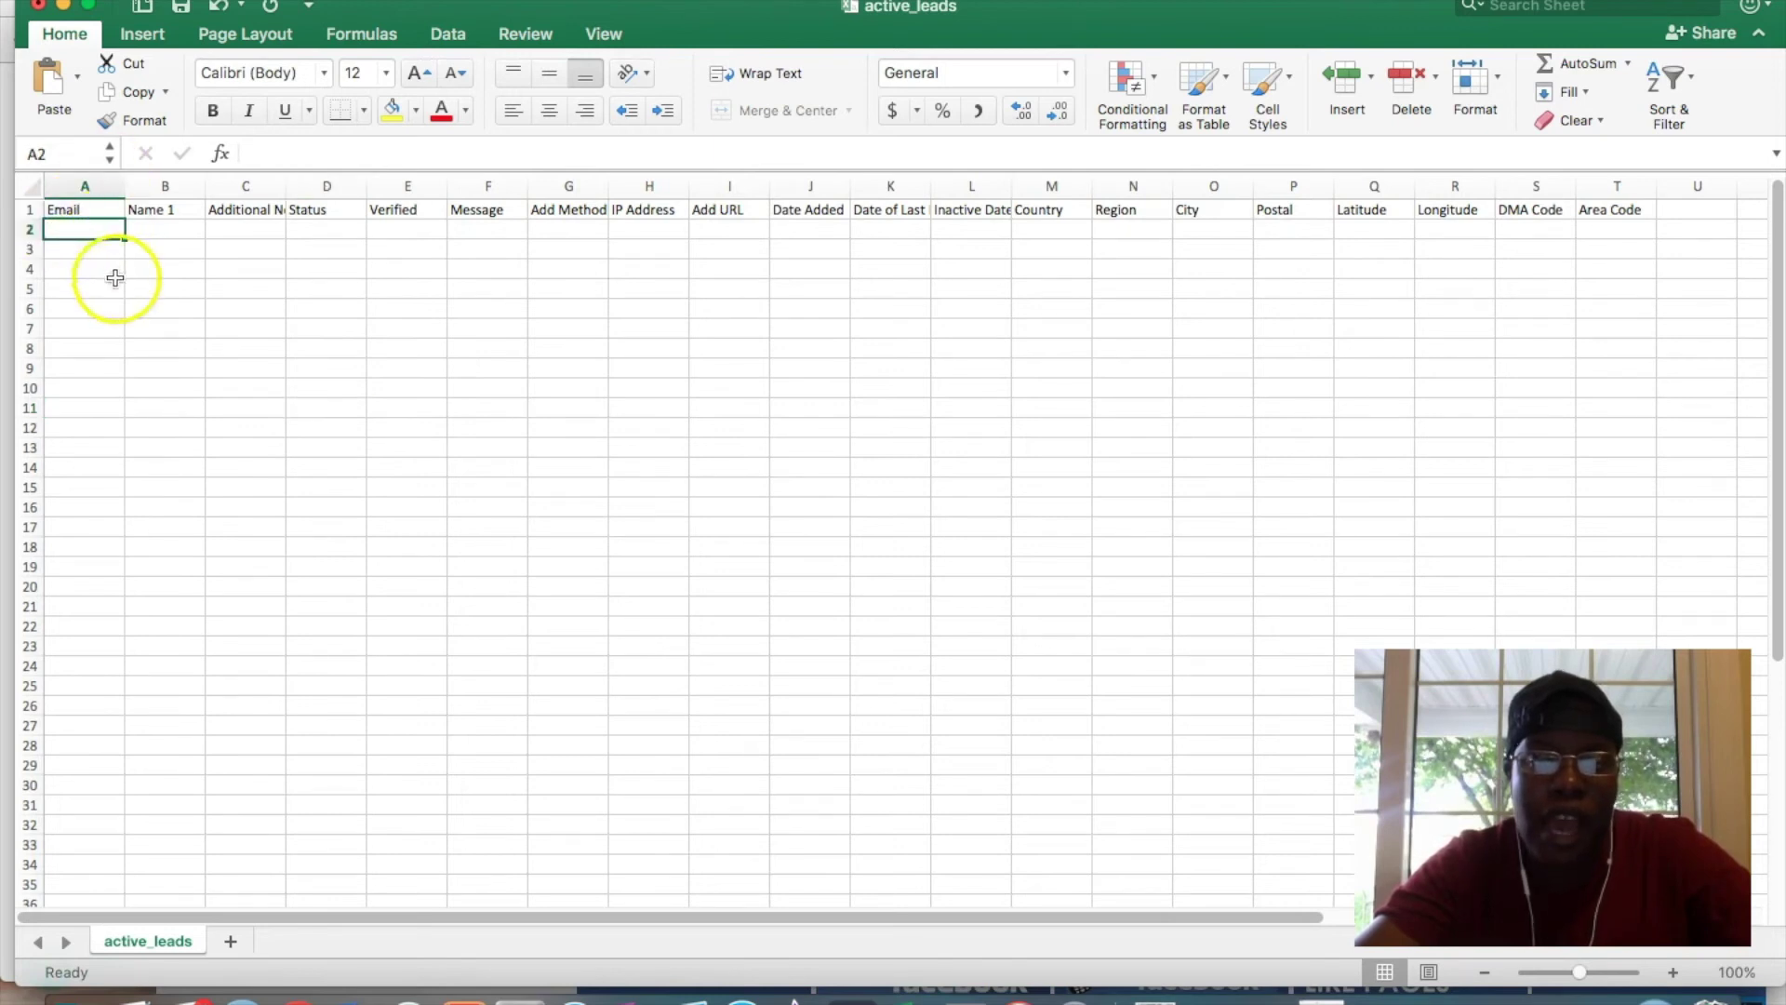